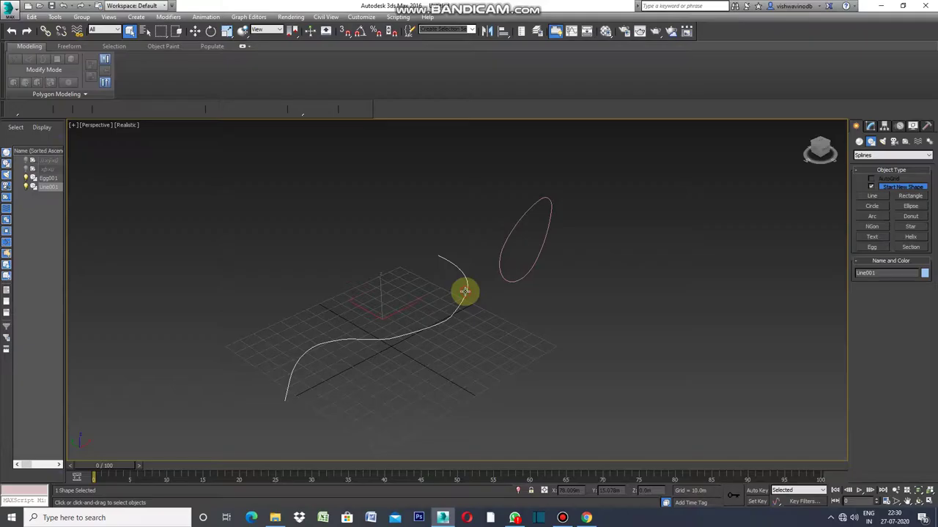
- Add a Sweep modifier to Line001 from the Modify panel's Modifier List
{"action": "left_click", "coordinate": [871, 125]}
{"action": "left_click", "coordinate": [929, 153]}
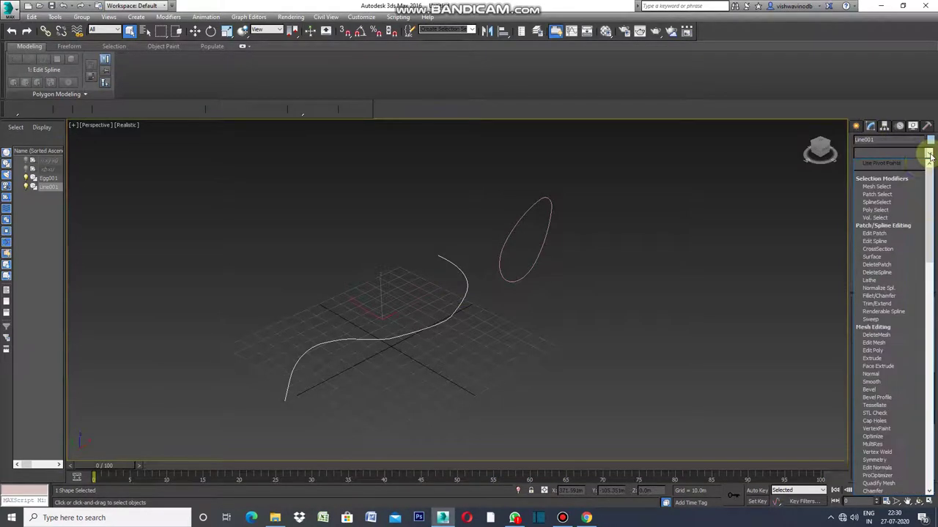
{"action": "left_click", "coordinate": [890, 320]}
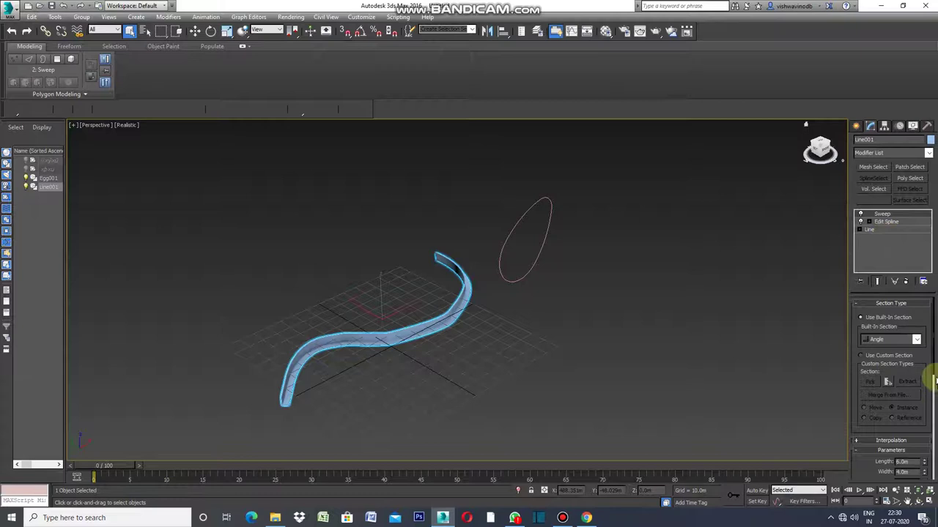
- Make the Sweep use a custom section, picking the Egg001 ellipse as the profile
{"action": "left_click", "coordinate": [860, 356]}
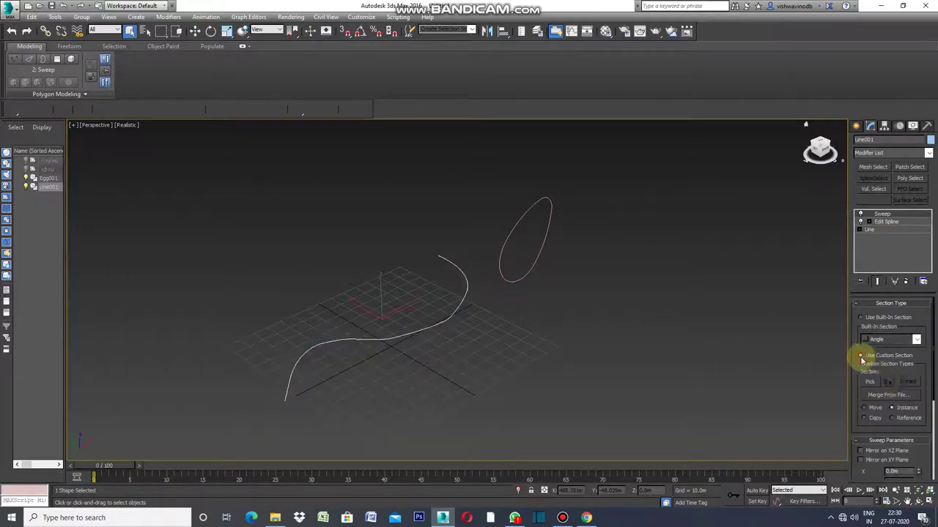
{"action": "left_click", "coordinate": [870, 381]}
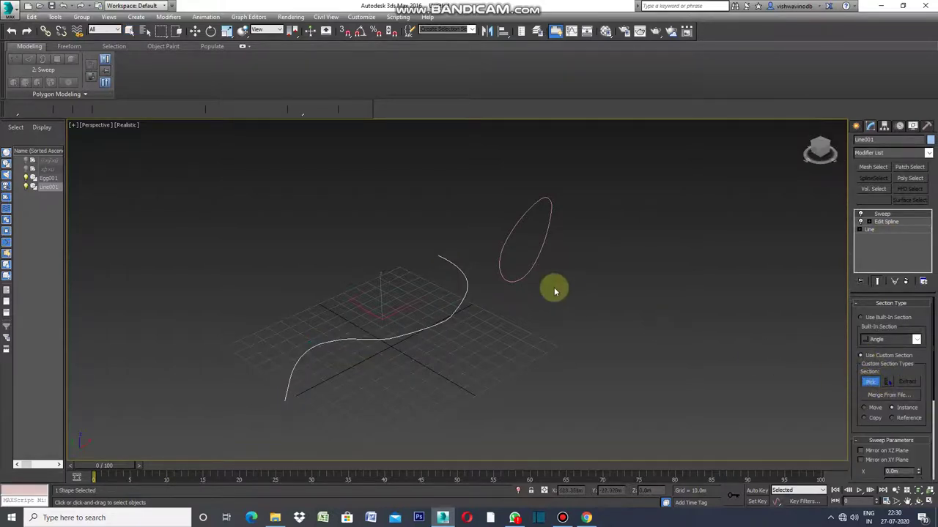
{"action": "left_click", "coordinate": [498, 258]}
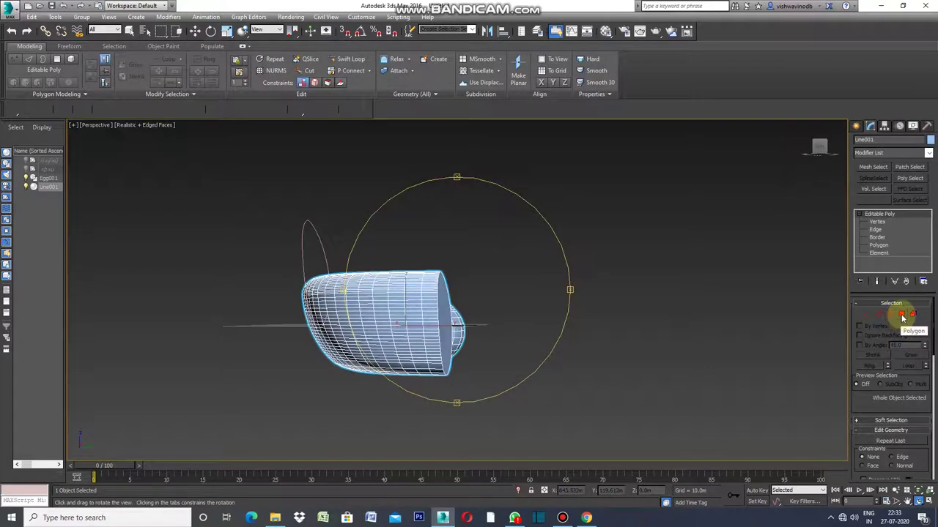
- Convert Line001 to Editable Poly and go to Polygon level with the end cap deselected
{"action": "left_click", "coordinate": [903, 317]}
{"action": "right_click", "coordinate": [830, 317]}
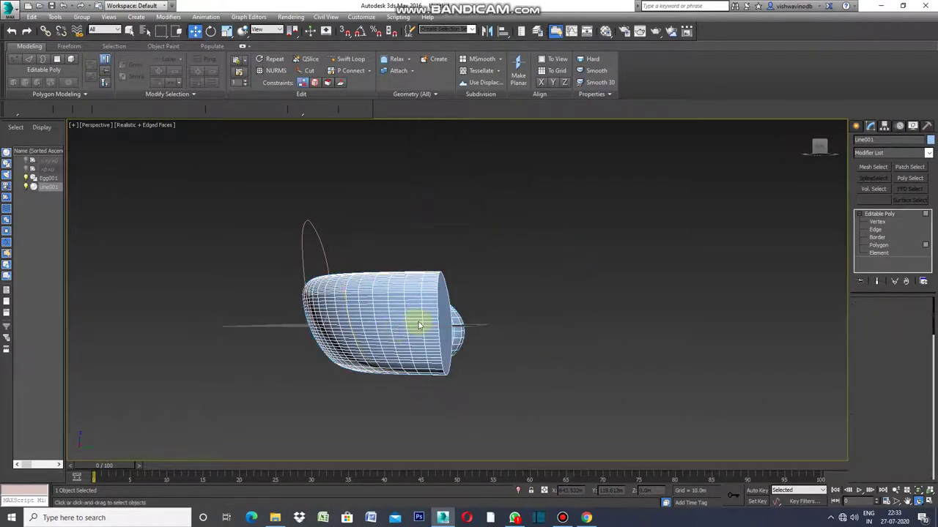
{"action": "key", "text": "4"}
{"action": "left_click", "coordinate": [445, 320]}
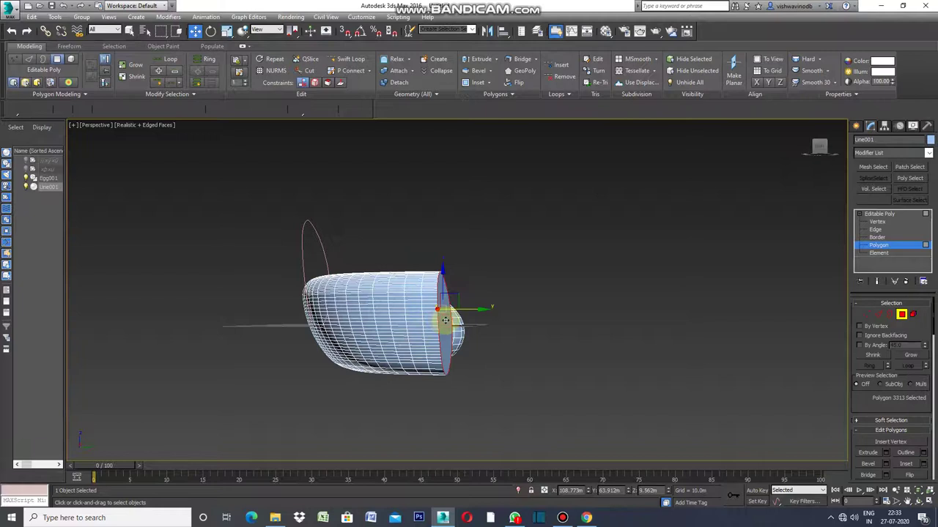
{"action": "left_click", "coordinate": [560, 363]}
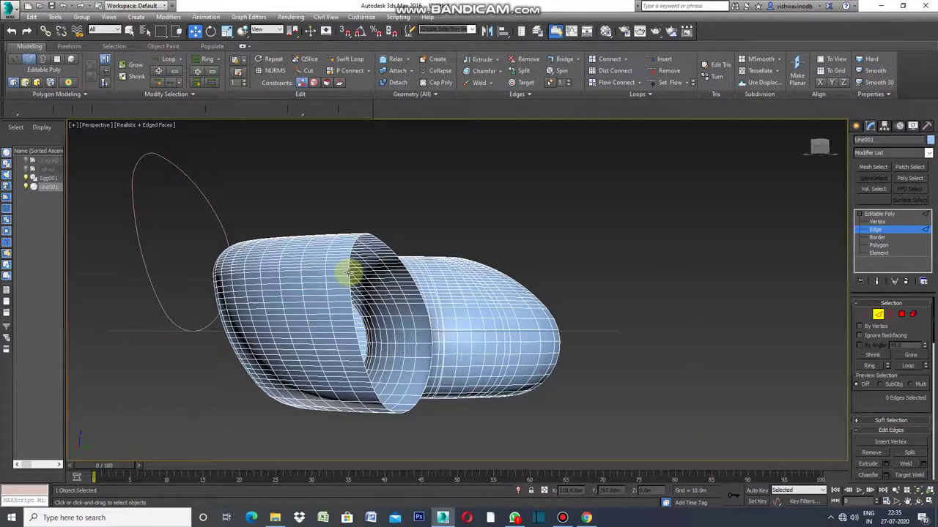
{"action": "left_click", "coordinate": [348, 274]}
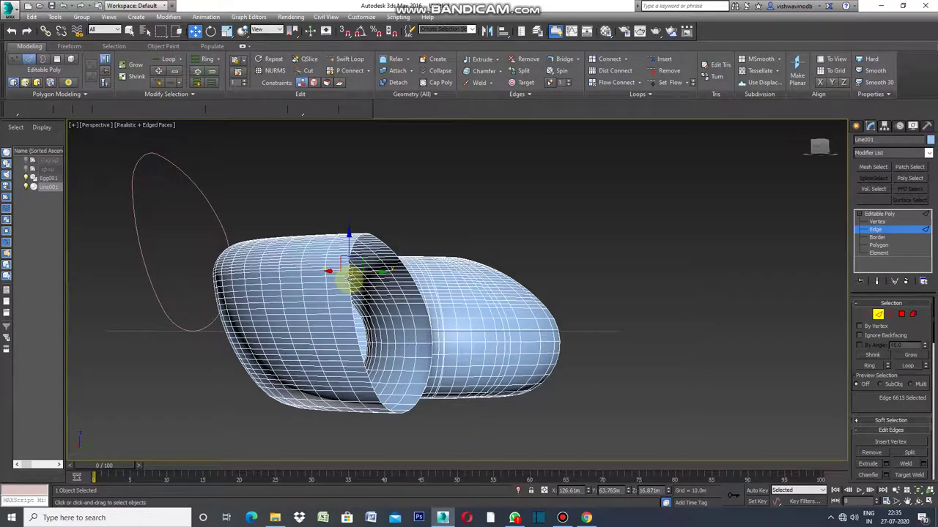
{"action": "left_click", "coordinate": [350, 278], "text": "ctrl"}
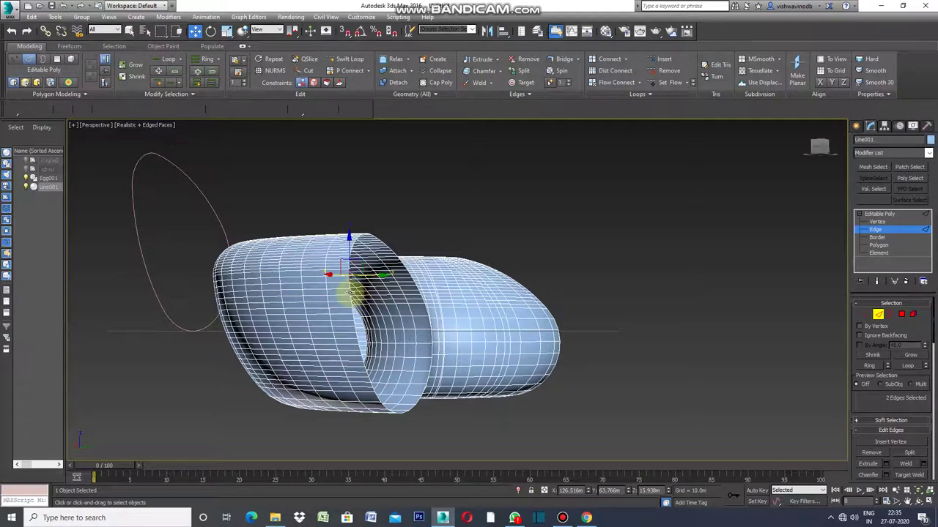
{"action": "left_click", "coordinate": [349, 293], "text": "ctrl"}
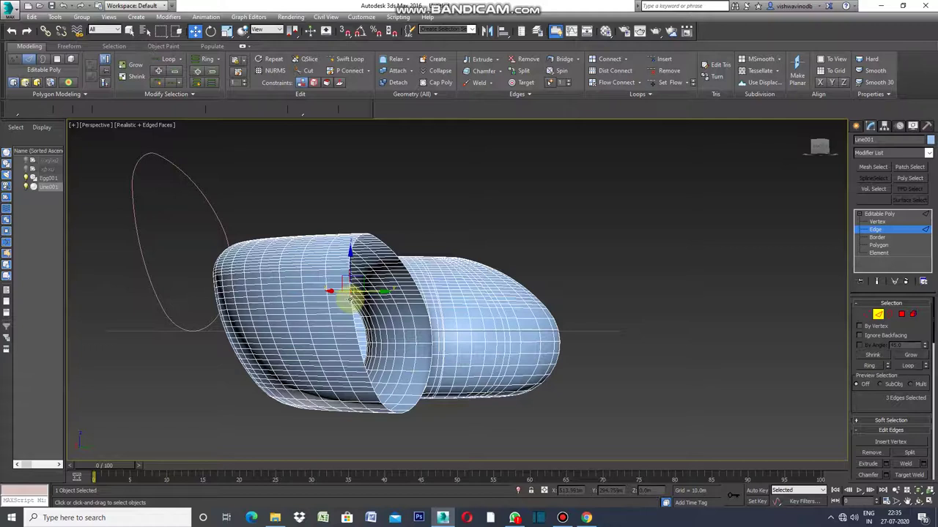
{"action": "left_click", "coordinate": [351, 298], "text": "ctrl"}
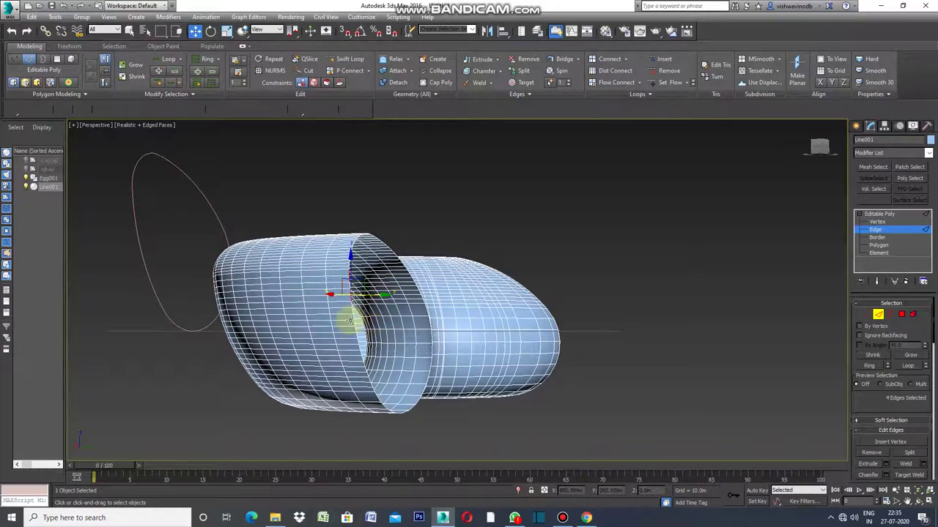
{"action": "scroll", "coordinate": [351, 321], "scroll_direction": "up", "scroll_amount": 5}
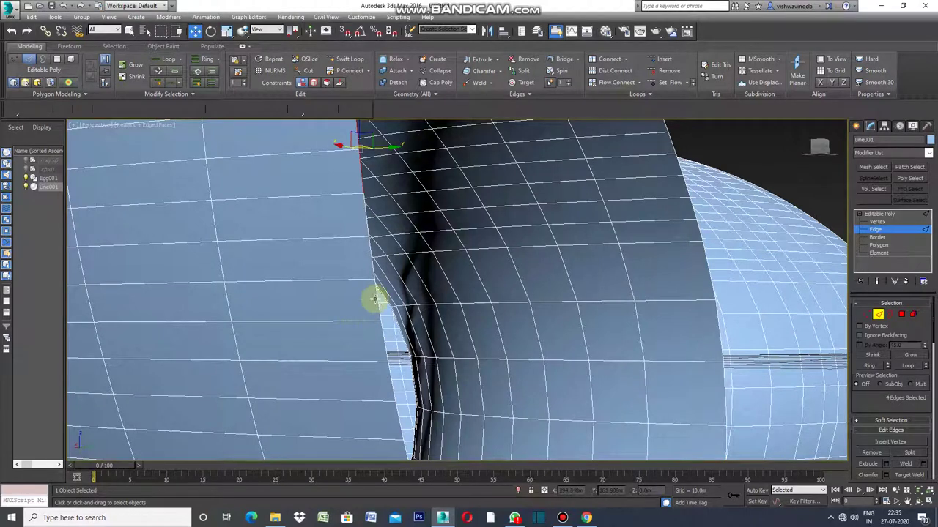
{"action": "left_click", "coordinate": [377, 296], "text": "ctrl"}
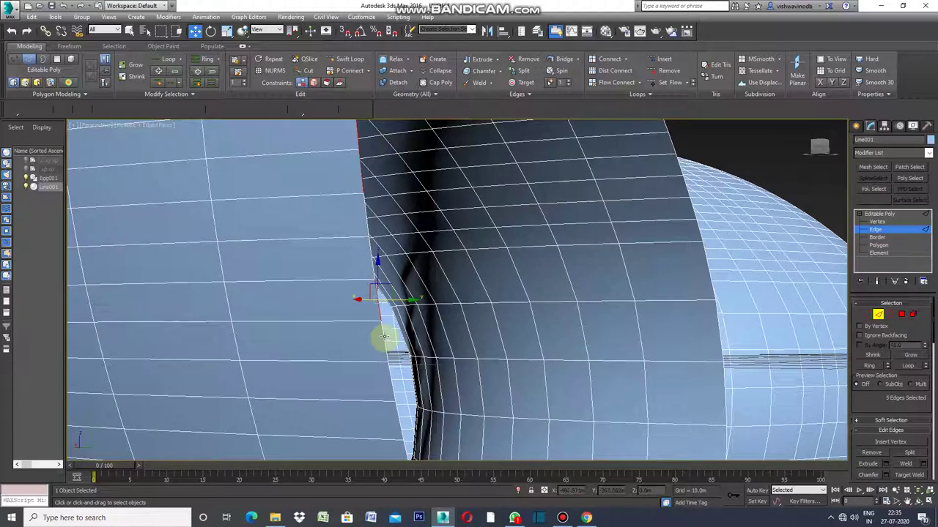
{"action": "left_click", "coordinate": [383, 331], "text": "ctrl"}
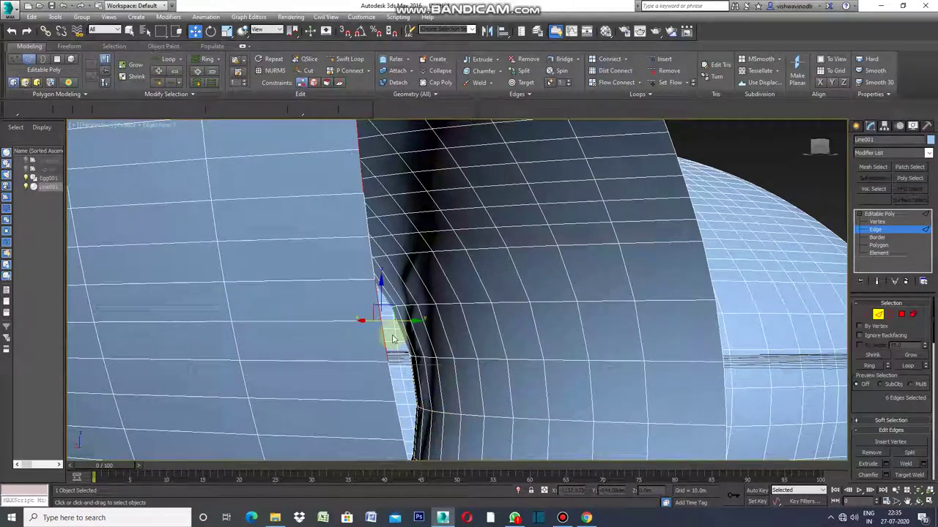
{"action": "scroll", "coordinate": [393, 339], "scroll_direction": "down", "scroll_amount": 2}
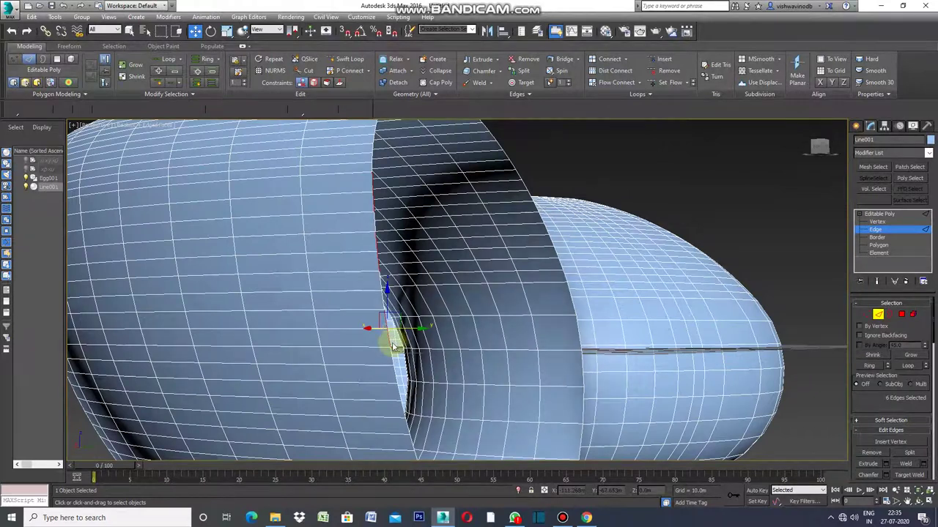
{"action": "left_click", "coordinate": [764, 207]}
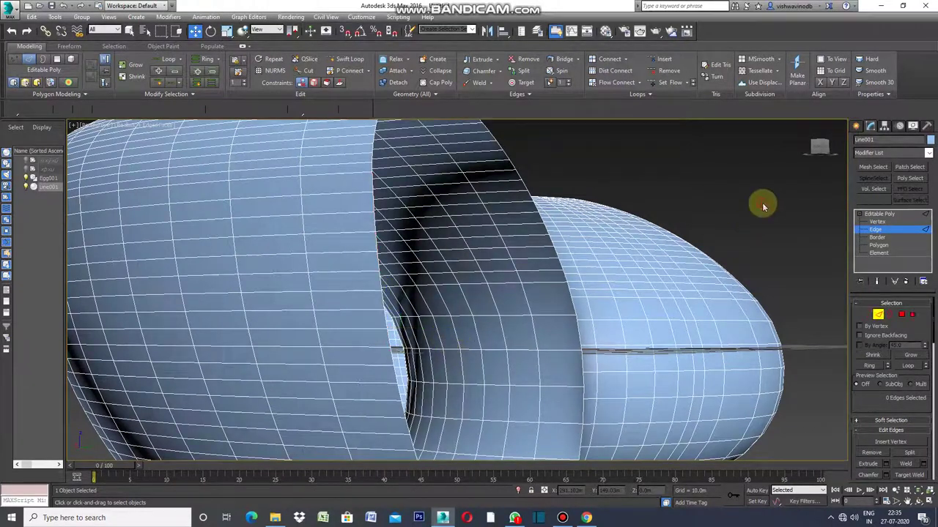
- Select the first seam edges from the top of the shell downward
{"action": "left_click", "coordinate": [373, 184]}
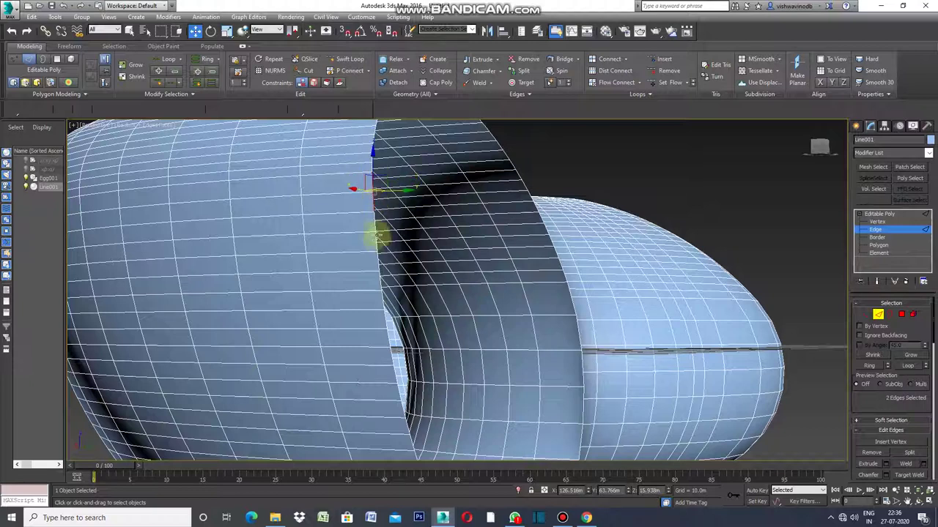
{"action": "left_click", "coordinate": [376, 242], "text": "ctrl"}
{"action": "left_click", "coordinate": [377, 266], "text": "ctrl"}
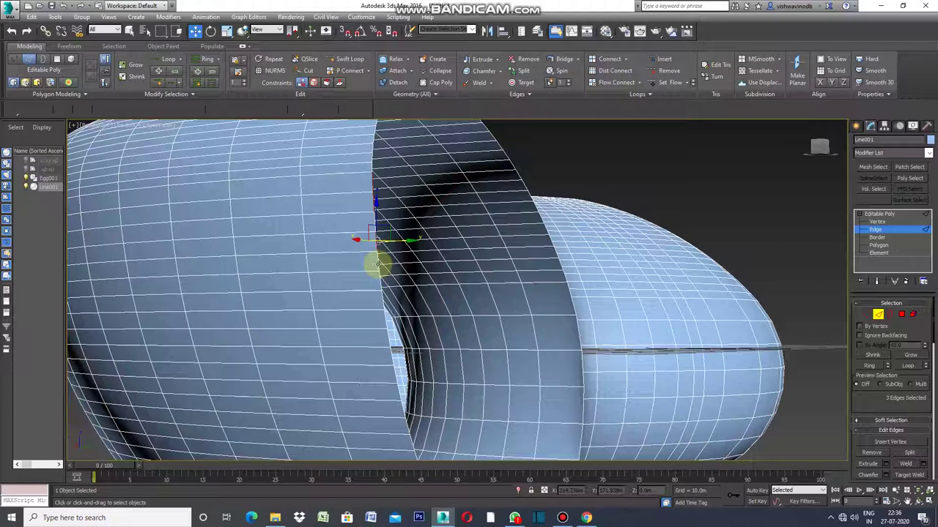
{"action": "left_click", "coordinate": [377, 267], "text": "ctrl"}
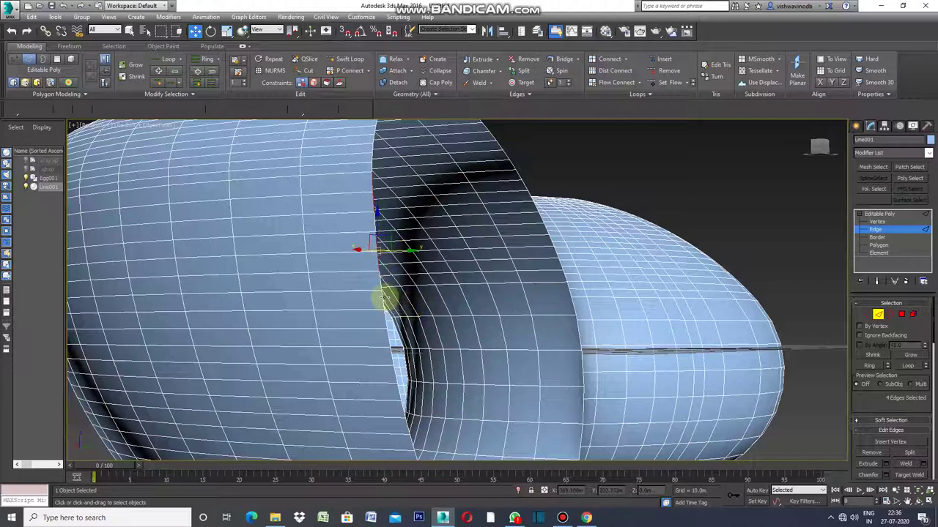
{"action": "left_click", "coordinate": [381, 298], "text": "ctrl"}
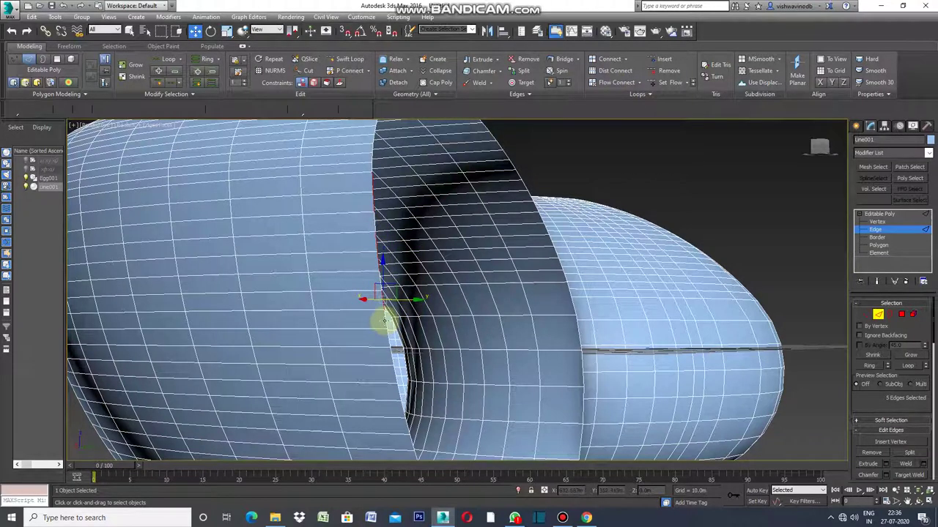
{"action": "left_click", "coordinate": [384, 323], "text": "ctrl"}
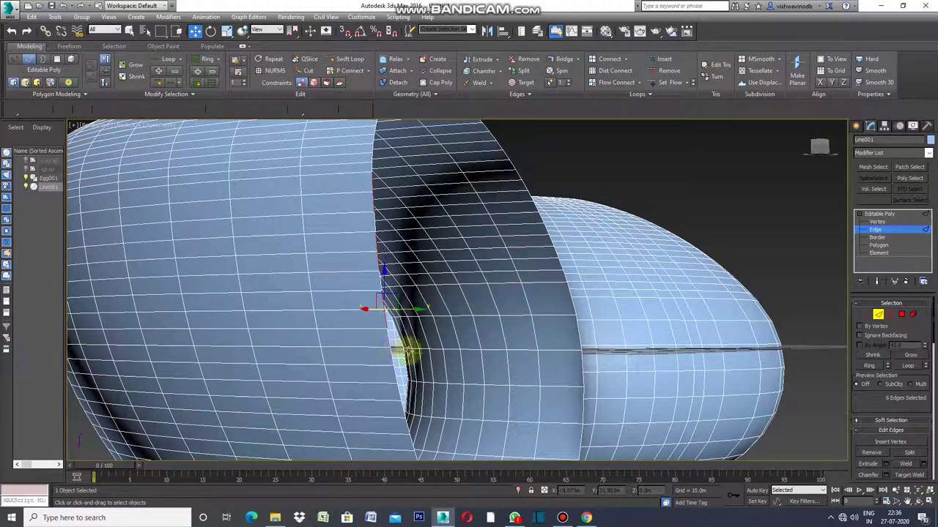
{"action": "left_click", "coordinate": [391, 355], "text": "ctrl"}
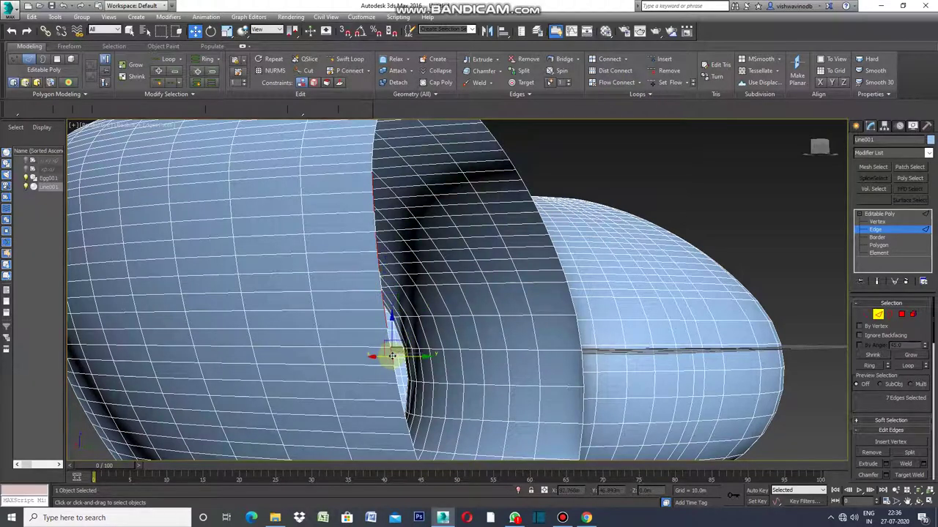
{"action": "scroll", "coordinate": [366, 274], "scroll_direction": "down", "scroll_amount": 5}
{"action": "scroll", "coordinate": [366, 297], "scroll_direction": "up", "scroll_amount": 5}
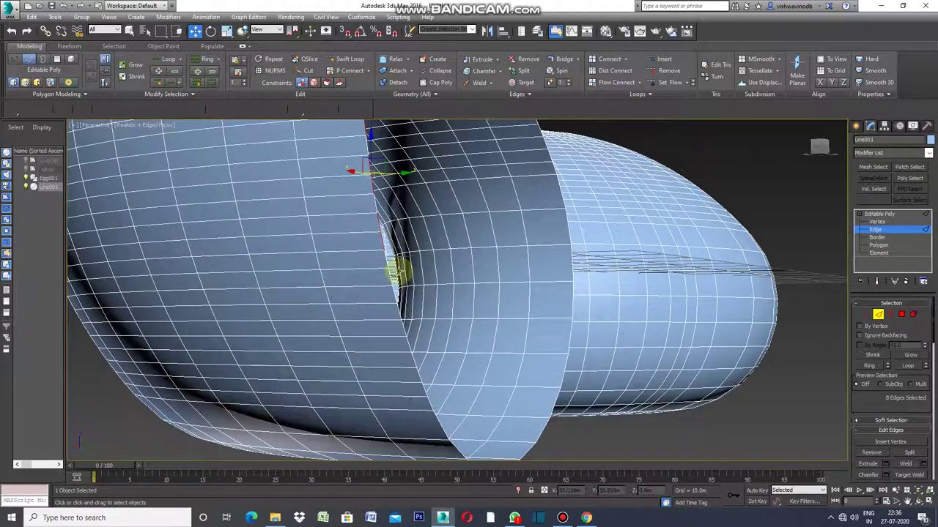
- Add the lower seam edges down to the lowest visible one, reaching 15 edges
{"action": "left_click", "coordinate": [391, 277], "text": "ctrl"}
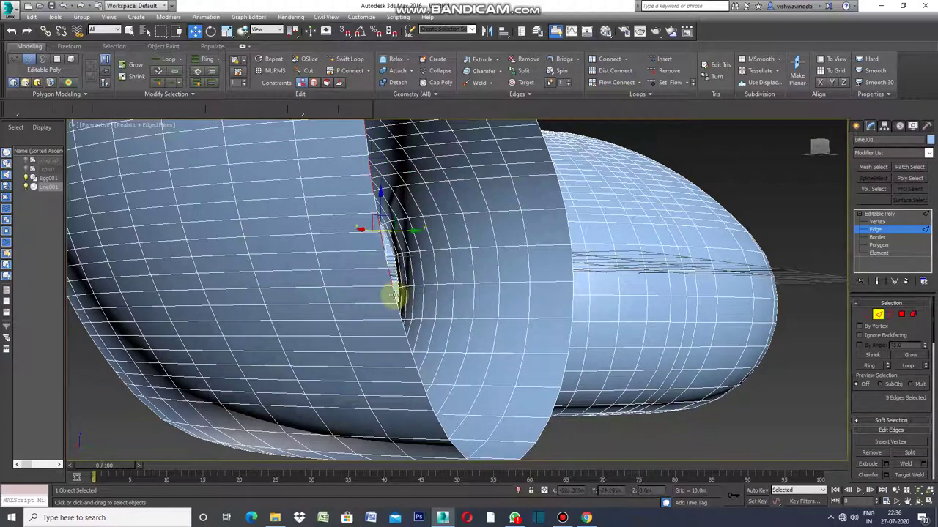
{"action": "left_click", "coordinate": [407, 327], "text": "ctrl"}
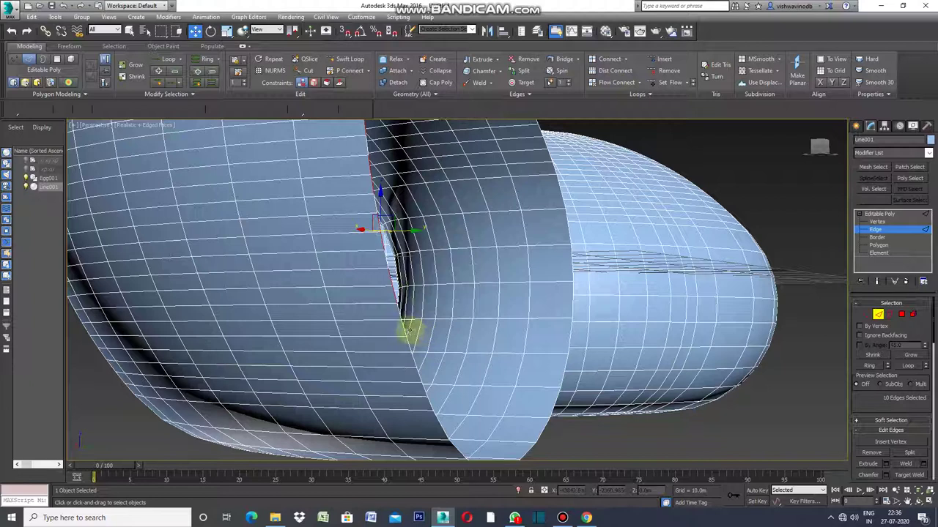
{"action": "left_click", "coordinate": [400, 324], "text": "ctrl"}
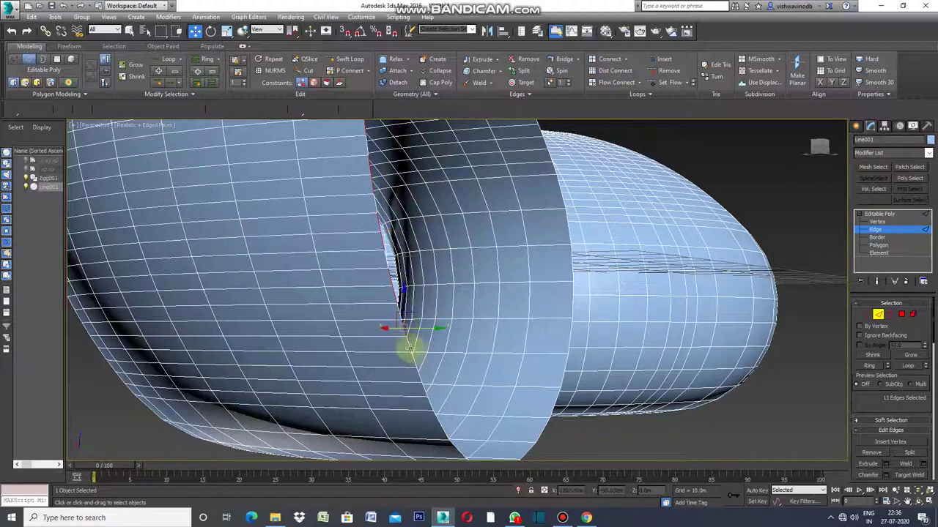
{"action": "left_click", "coordinate": [409, 346], "text": "ctrl"}
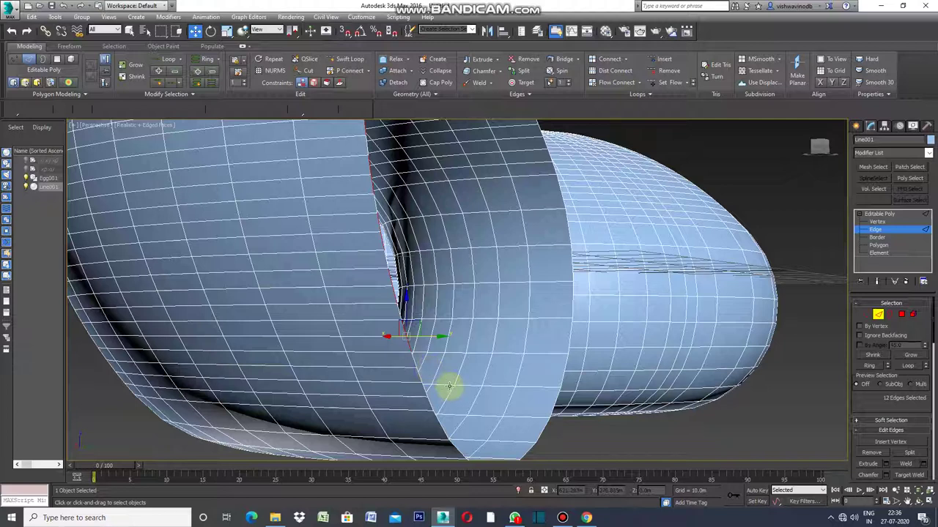
{"action": "left_click", "coordinate": [419, 377], "text": "ctrl"}
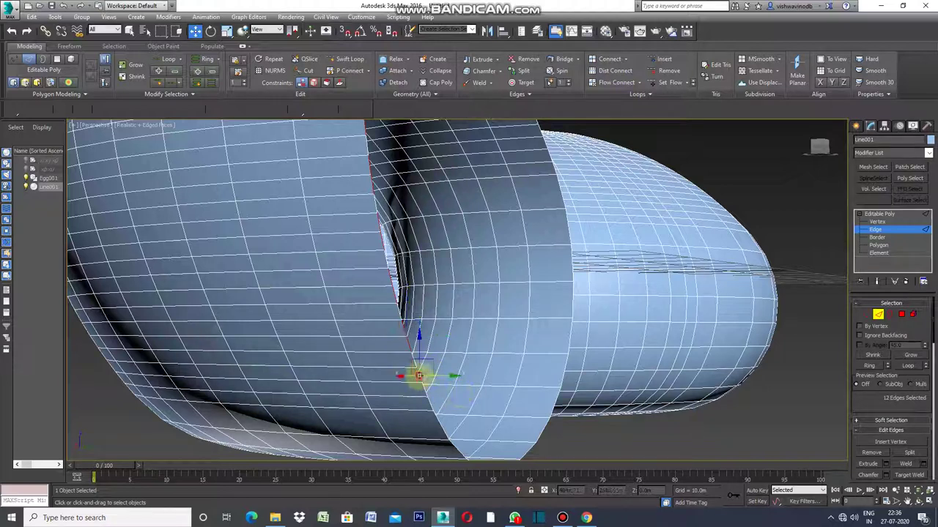
{"action": "left_click", "coordinate": [422, 390], "text": "ctrl"}
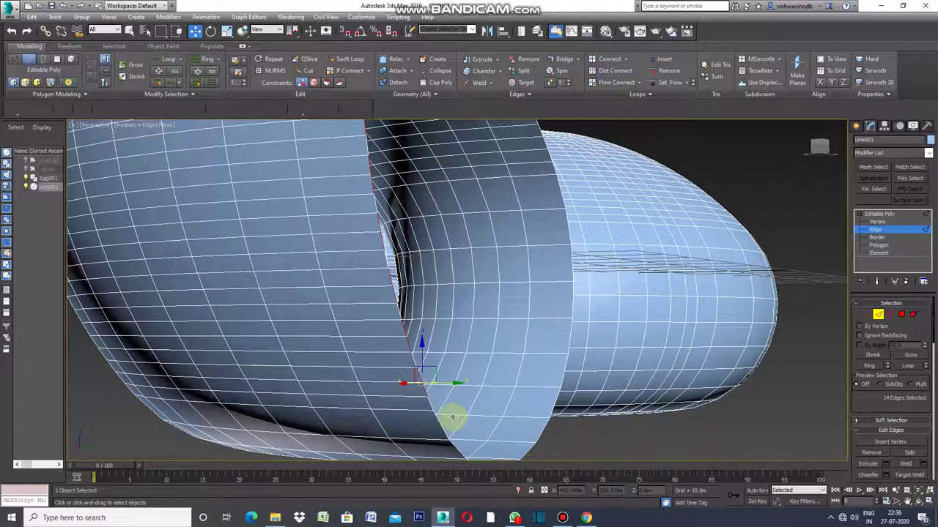
{"action": "left_click", "coordinate": [437, 418], "text": "ctrl"}
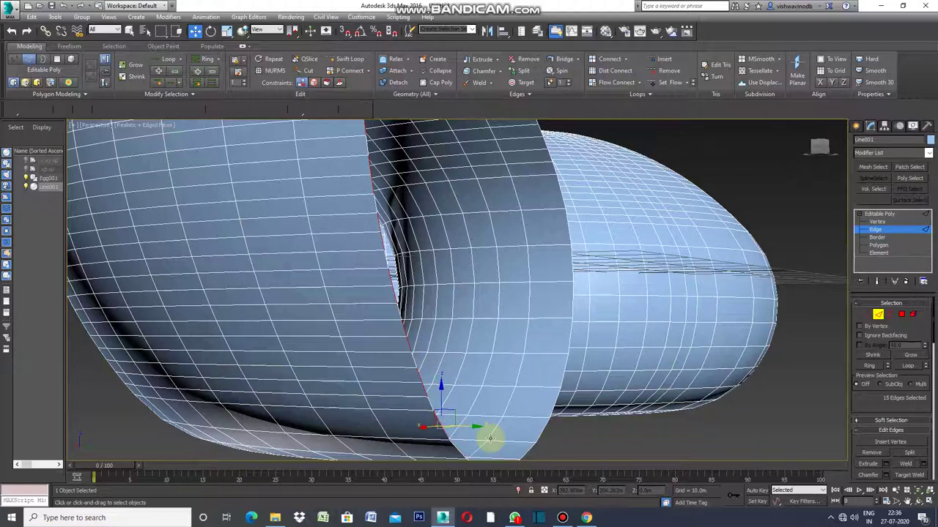
{"action": "middle_click_drag", "start_coordinate": [480, 392], "coordinate": [482, 392], "text": "alt"}
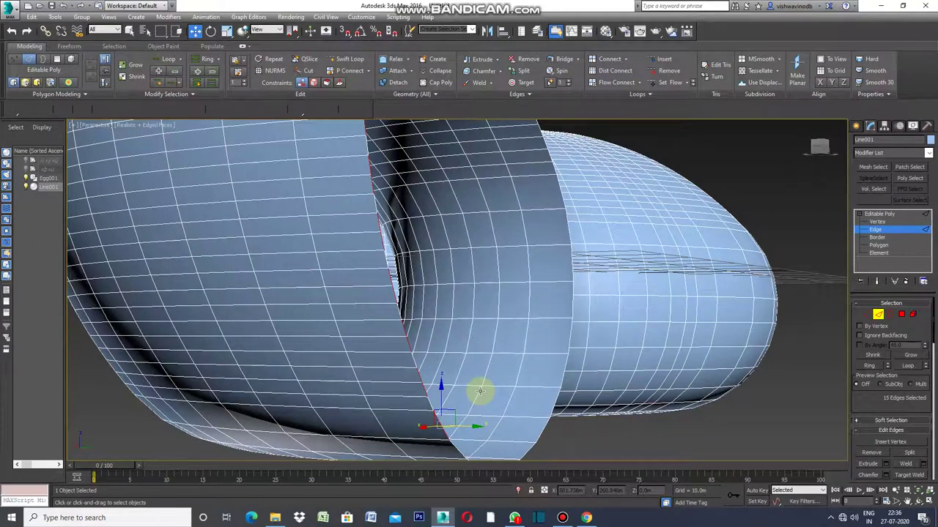
- Add eight more seam edges working down the shell's cut edge
{"action": "scroll", "coordinate": [481, 391], "scroll_direction": "down", "scroll_amount": 10}
{"action": "scroll", "coordinate": [483, 381], "scroll_direction": "up", "scroll_amount": 10}
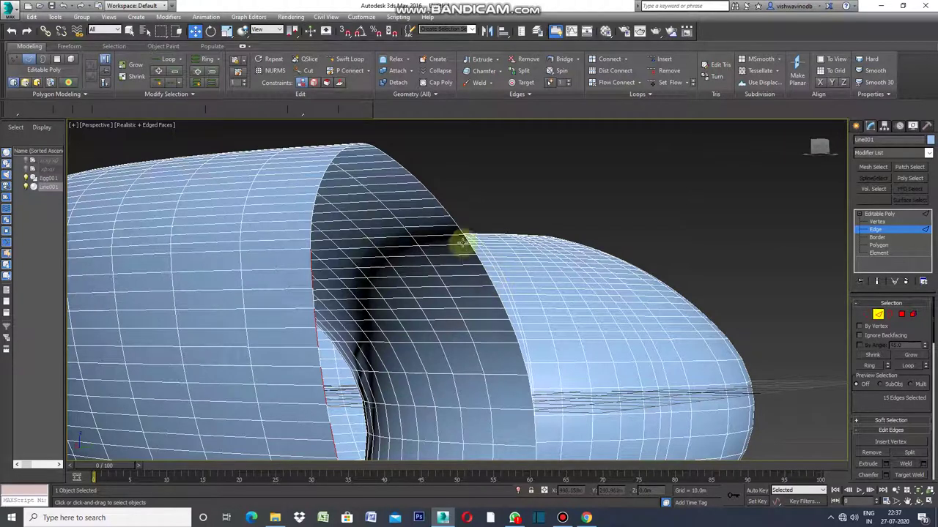
{"action": "left_click", "coordinate": [453, 221], "text": "ctrl"}
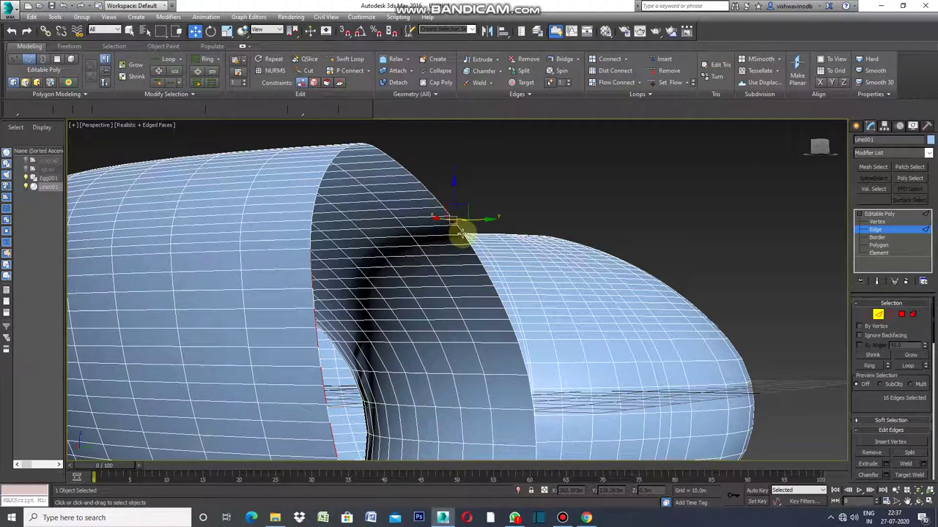
{"action": "left_click", "coordinate": [462, 234], "text": "ctrl"}
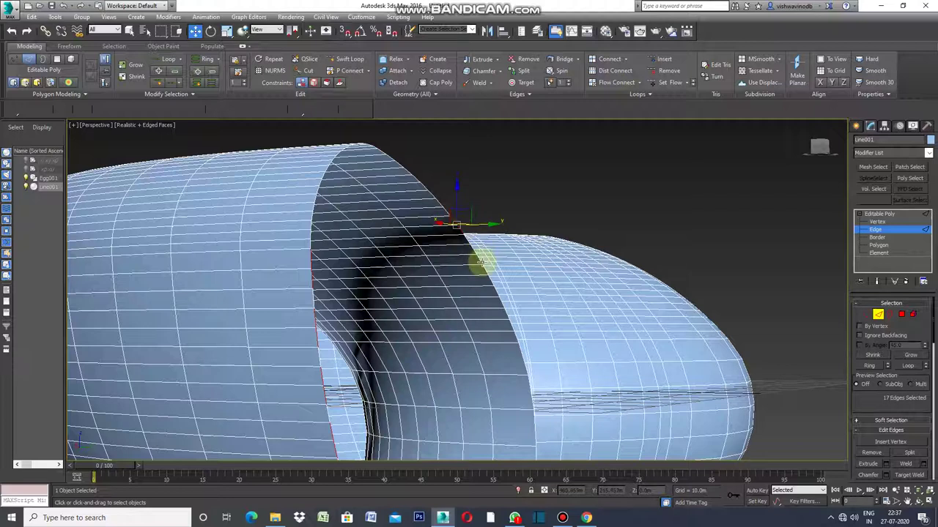
{"action": "left_click", "coordinate": [475, 258], "text": "ctrl"}
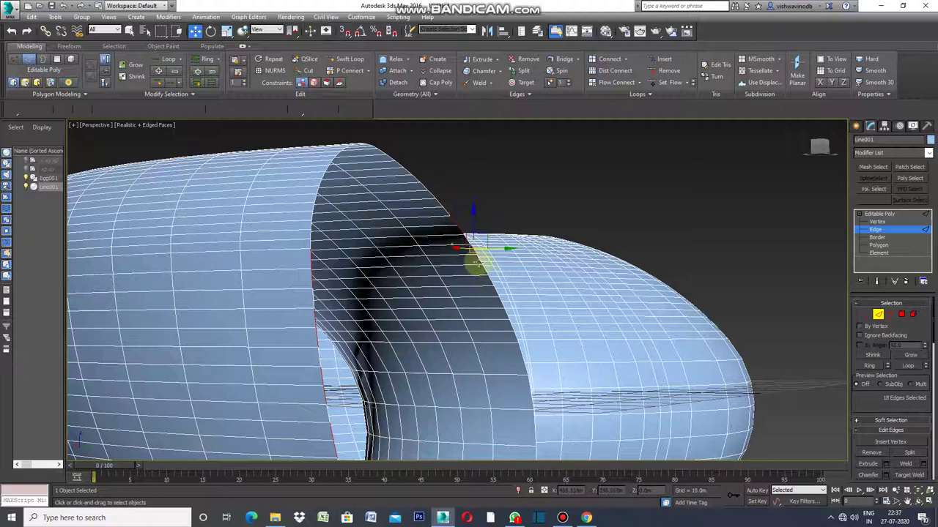
{"action": "left_click", "coordinate": [480, 268], "text": "ctrl"}
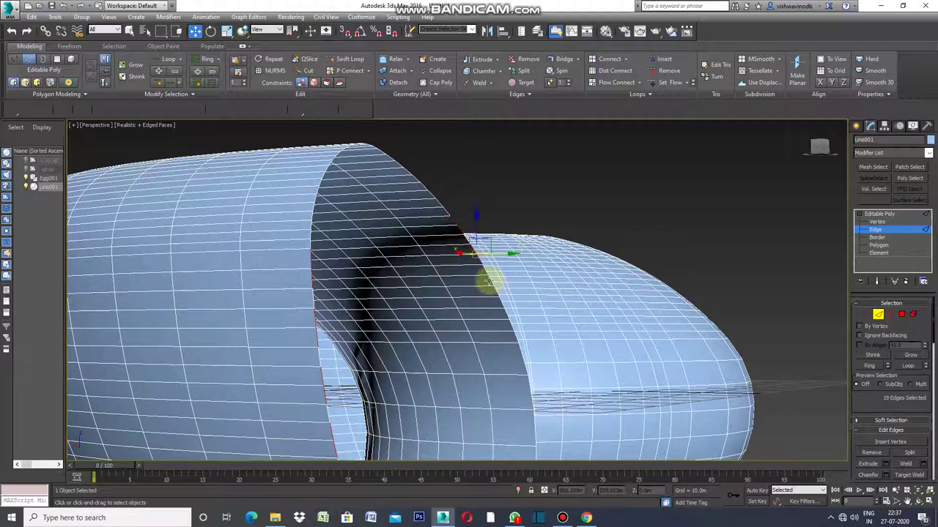
{"action": "left_click", "coordinate": [495, 289], "text": "ctrl"}
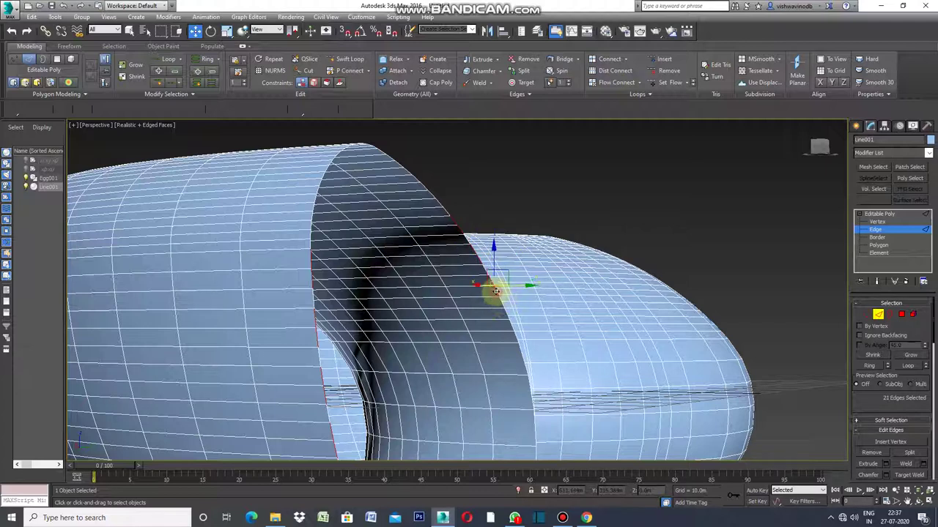
{"action": "left_click", "coordinate": [509, 323], "text": "ctrl"}
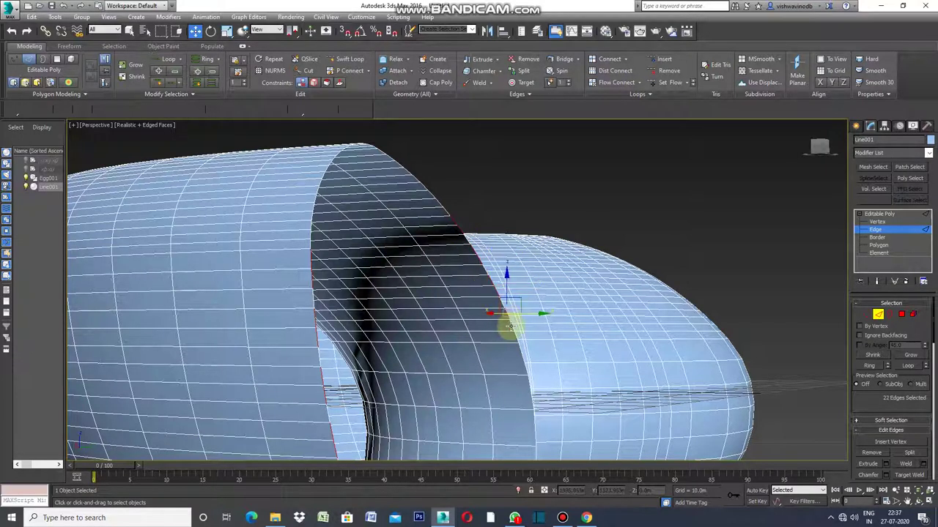
{"action": "left_click", "coordinate": [511, 329], "text": "ctrl"}
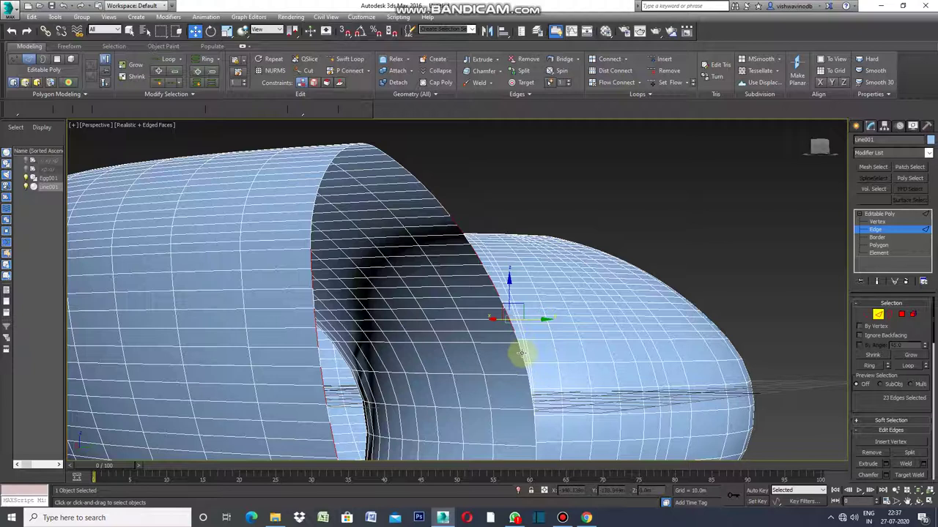
{"action": "left_click", "coordinate": [531, 375], "text": "ctrl"}
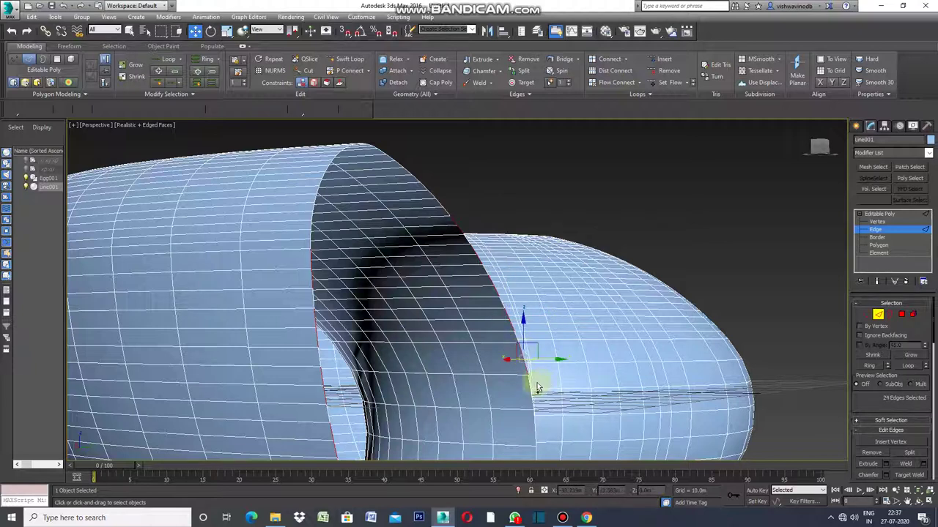
- Add the remaining seam edges near the top and bottom, reaching 28 edges
{"action": "left_click", "coordinate": [536, 282], "text": "ctrl"}
{"action": "scroll", "coordinate": [537, 282], "scroll_direction": "down", "scroll_amount": 5}
{"action": "scroll", "coordinate": [534, 293], "scroll_direction": "down", "scroll_amount": 3}
{"action": "scroll", "coordinate": [537, 296], "scroll_direction": "up", "scroll_amount": 10}
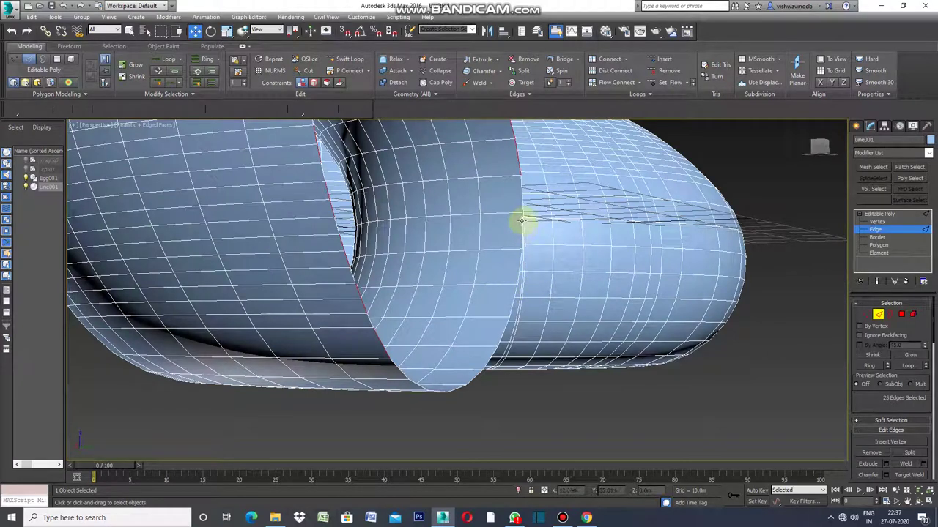
{"action": "left_click", "coordinate": [522, 220], "text": "ctrl"}
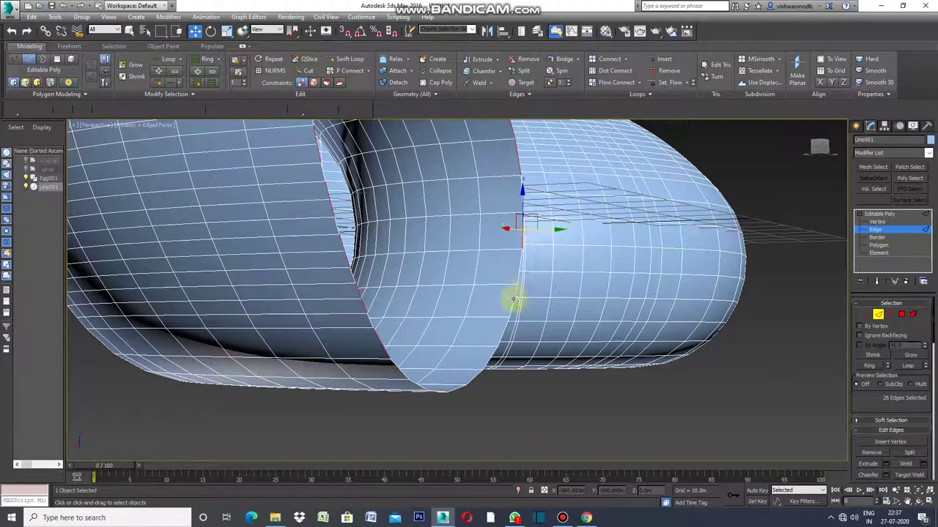
{"action": "left_click", "coordinate": [512, 299], "text": "ctrl"}
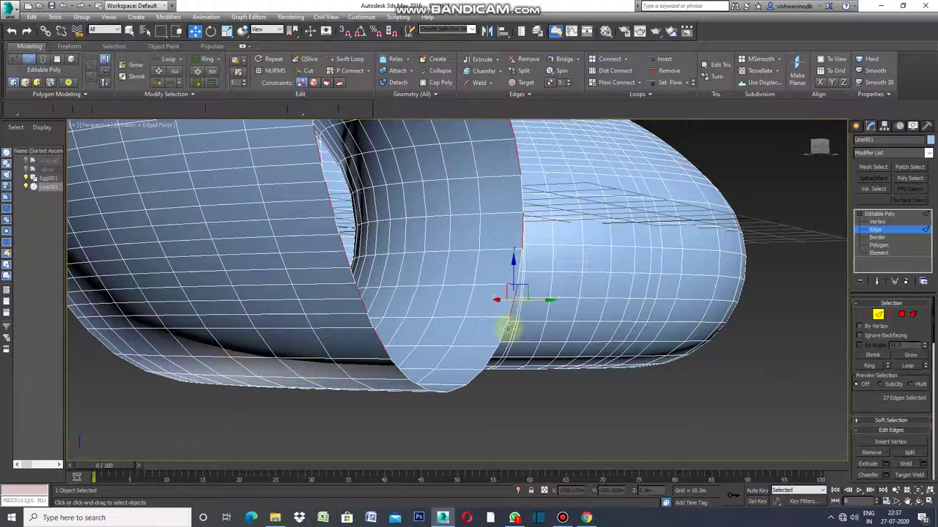
{"action": "left_click", "coordinate": [488, 362], "text": "ctrl"}
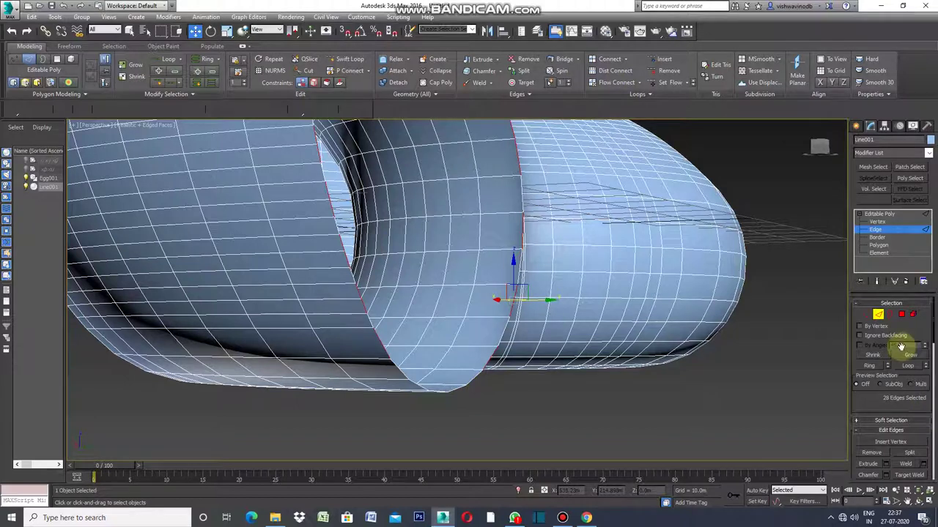
- Expand the seam edges into spaced Ring selections and convert them to polygon bands
{"action": "left_click", "coordinate": [871, 365]}
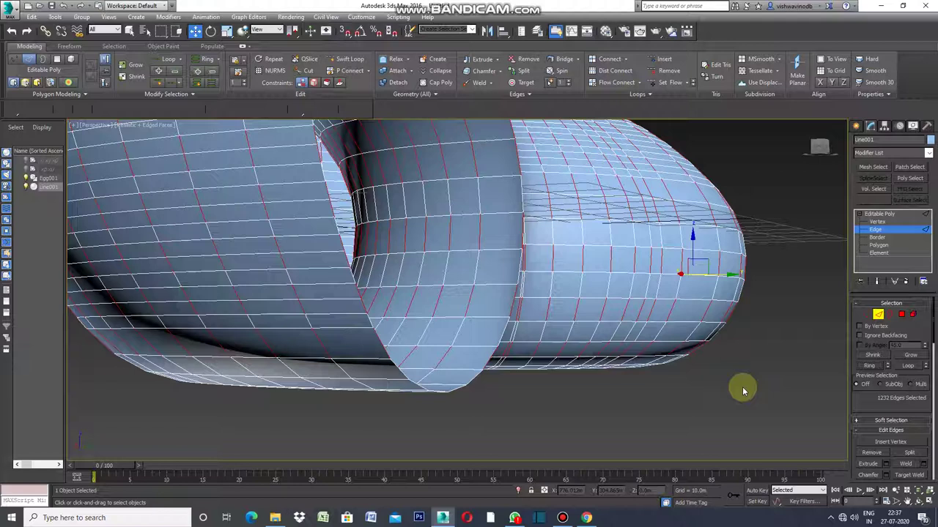
{"action": "left_click", "coordinate": [901, 315]}
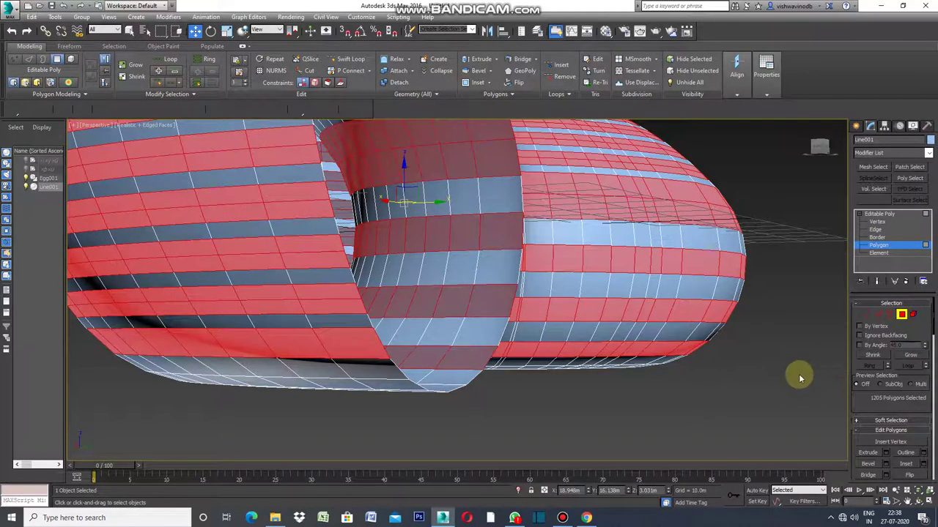
- Detach the 1205 band polygons from Line001 as a separate object, Object001
{"action": "middle_click_drag", "start_coordinate": [676, 383], "coordinate": [679, 388], "text": "alt"}
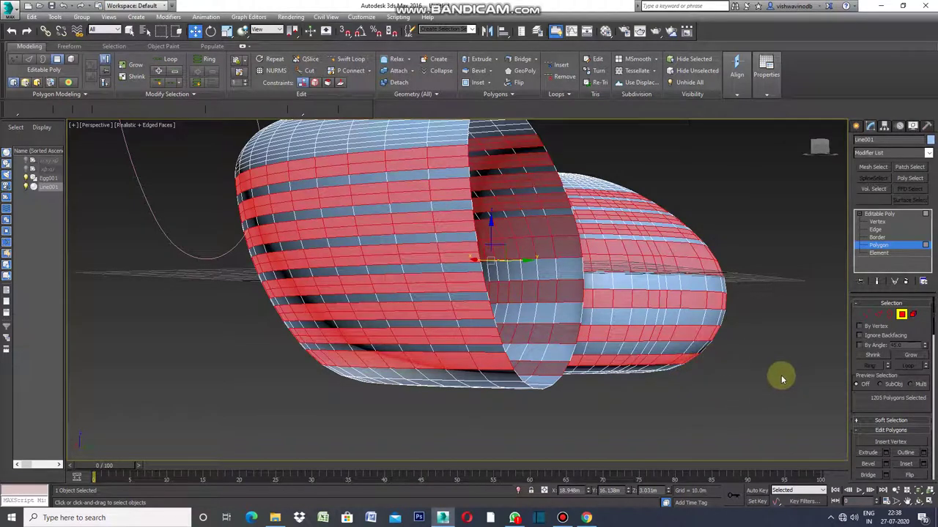
{"action": "mouse_move", "coordinate": [934, 320]}
{"action": "left_click_drag", "start_coordinate": [932, 320], "coordinate": [935, 349]}
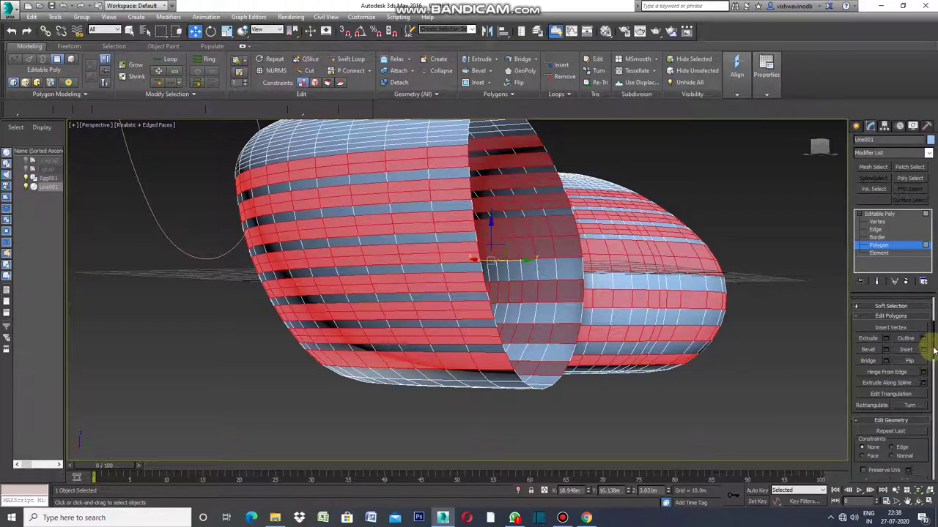
{"action": "left_click_drag", "start_coordinate": [934, 350], "coordinate": [925, 370]}
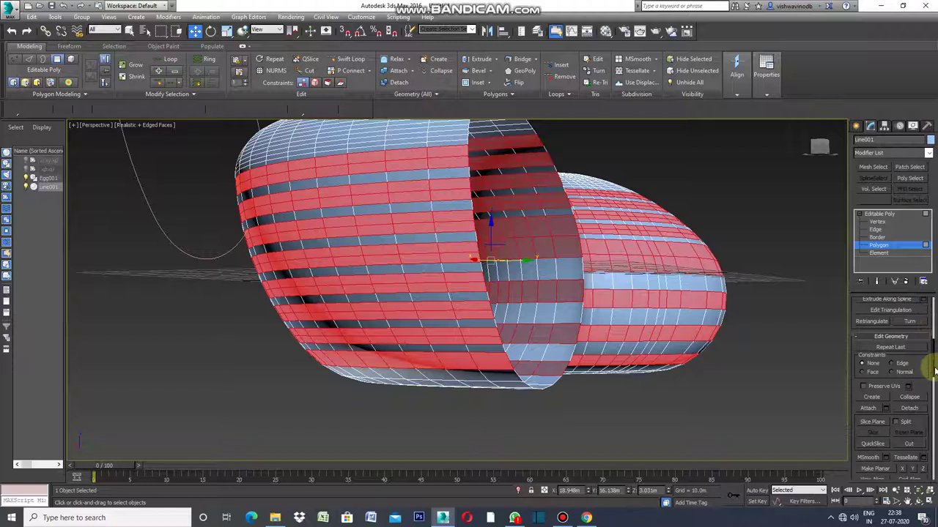
{"action": "left_click", "coordinate": [909, 408]}
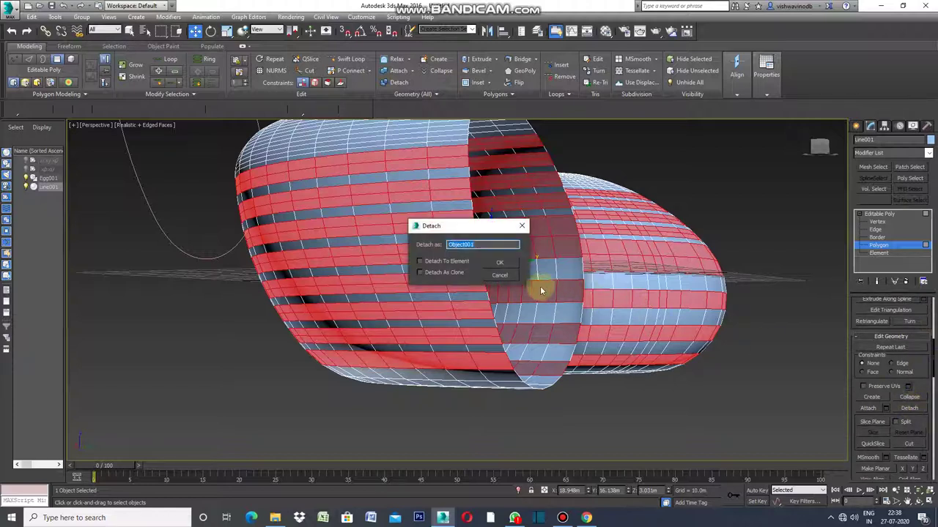
{"action": "left_click", "coordinate": [506, 263]}
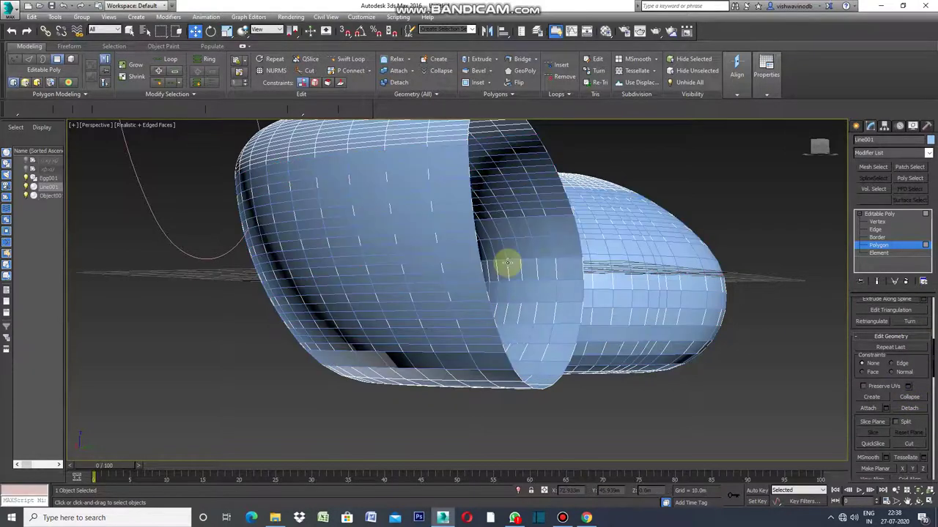
- Set Line001's object colour to black and deselect it
{"action": "left_click", "coordinate": [929, 140]}
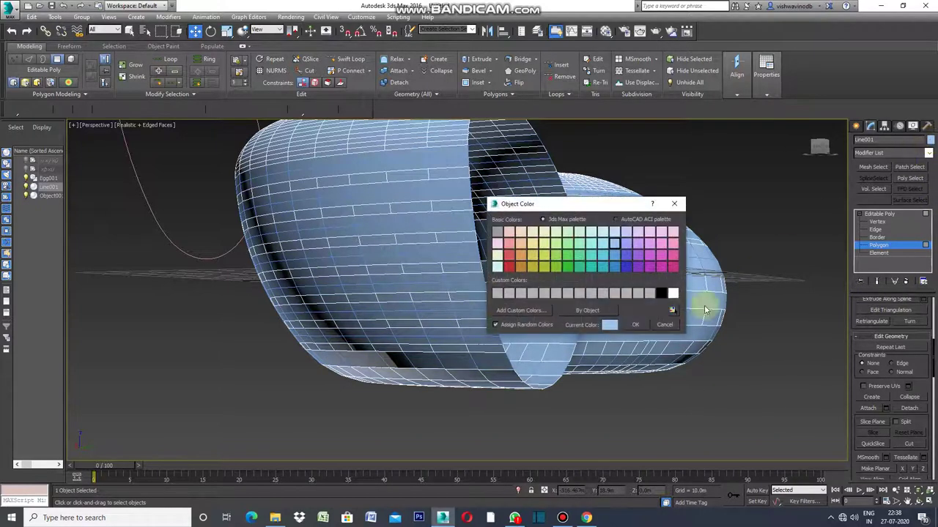
{"action": "left_click", "coordinate": [661, 294]}
{"action": "left_click", "coordinate": [636, 325]}
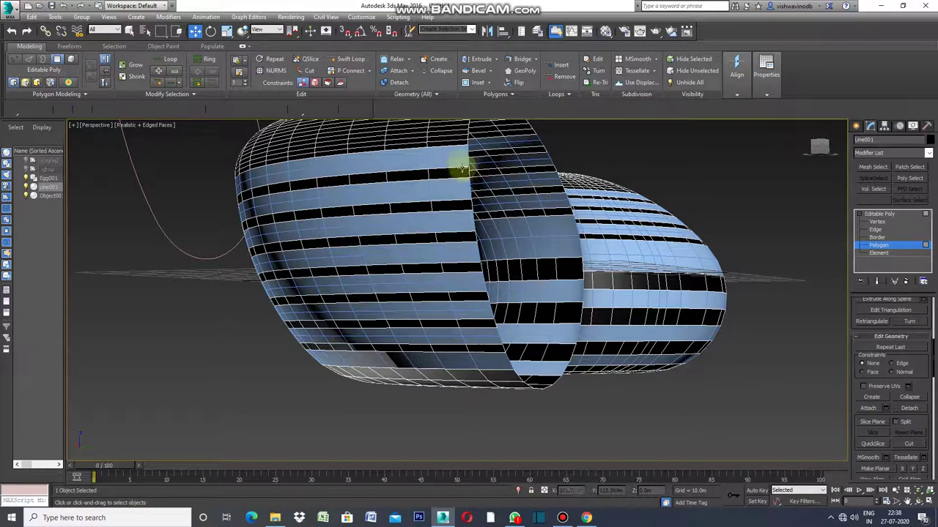
{"action": "left_click", "coordinate": [858, 126]}
{"action": "left_click", "coordinate": [764, 163]}
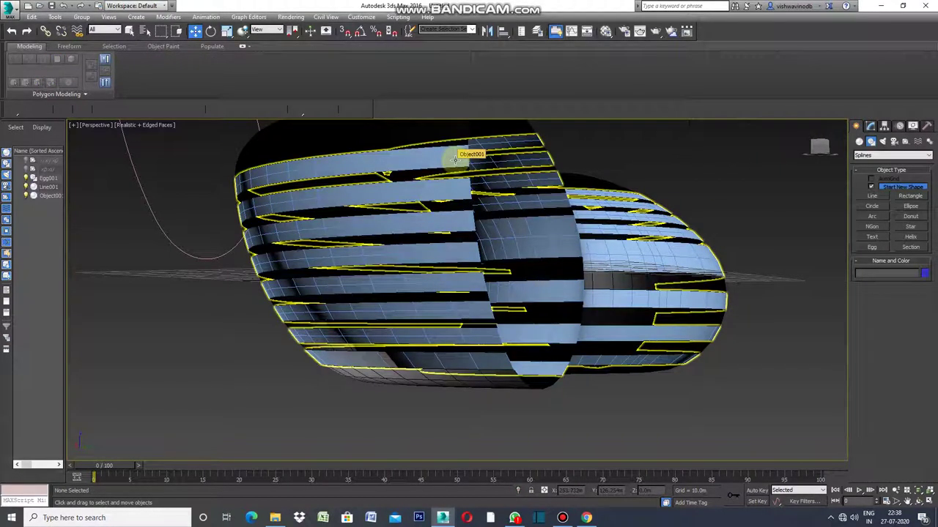
- Select Object001 at Edge level and pick seam edges on the upper bands
{"action": "left_click", "coordinate": [454, 160]}
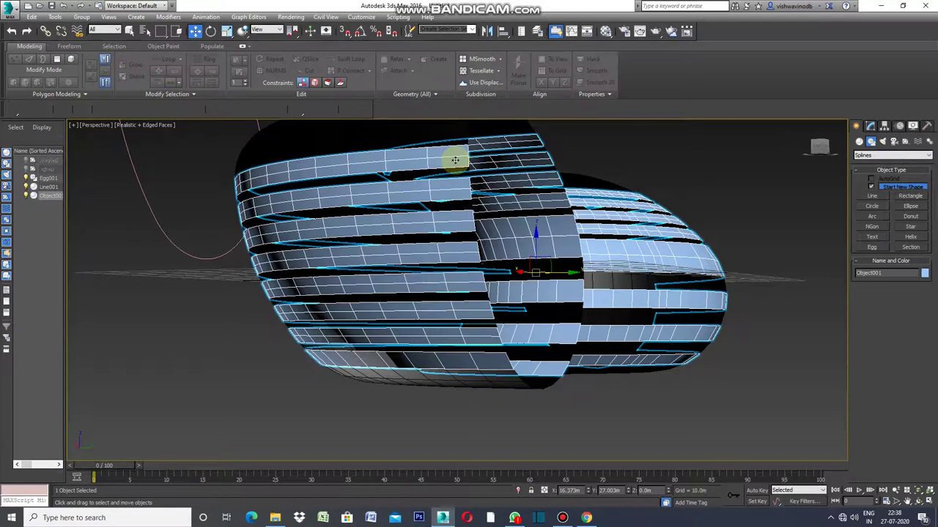
{"action": "key", "text": "2"}
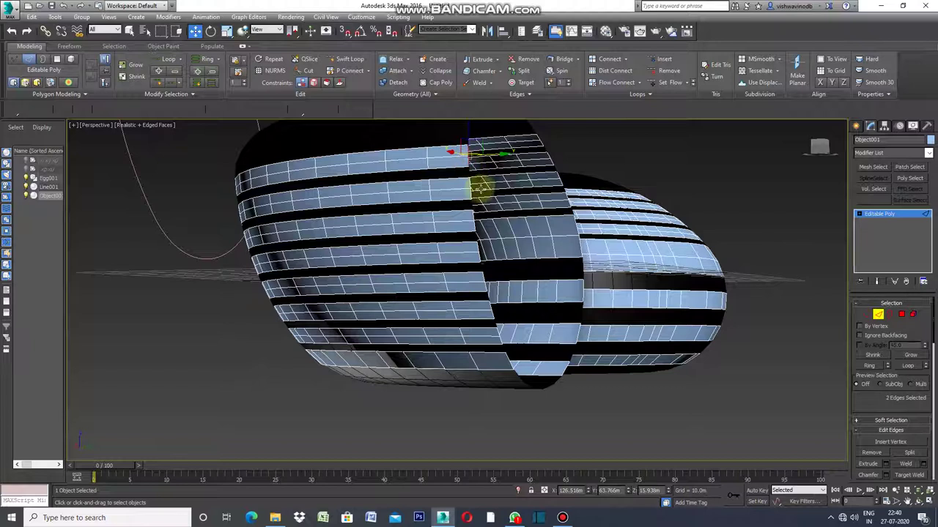
{"action": "left_click", "coordinate": [475, 193], "text": "ctrl"}
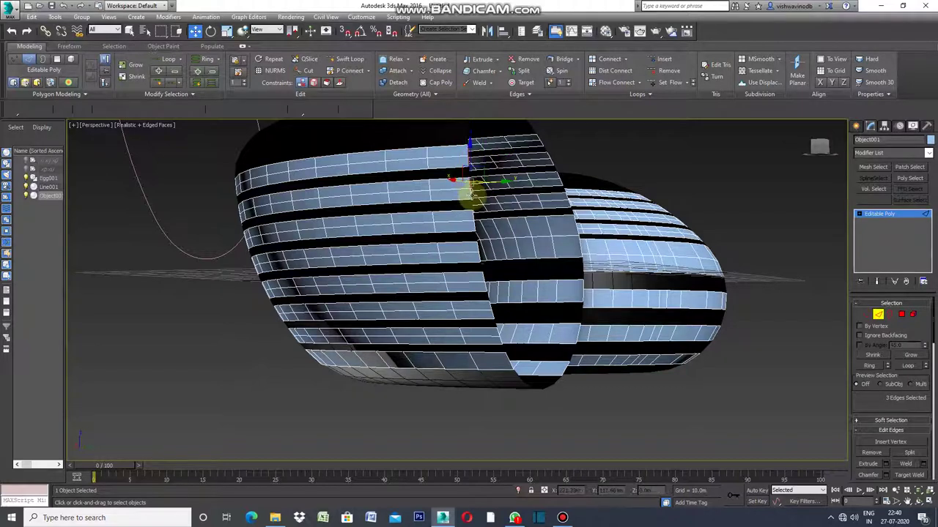
{"action": "left_click", "coordinate": [473, 196], "text": "ctrl"}
{"action": "left_click", "coordinate": [475, 221], "text": "ctrl"}
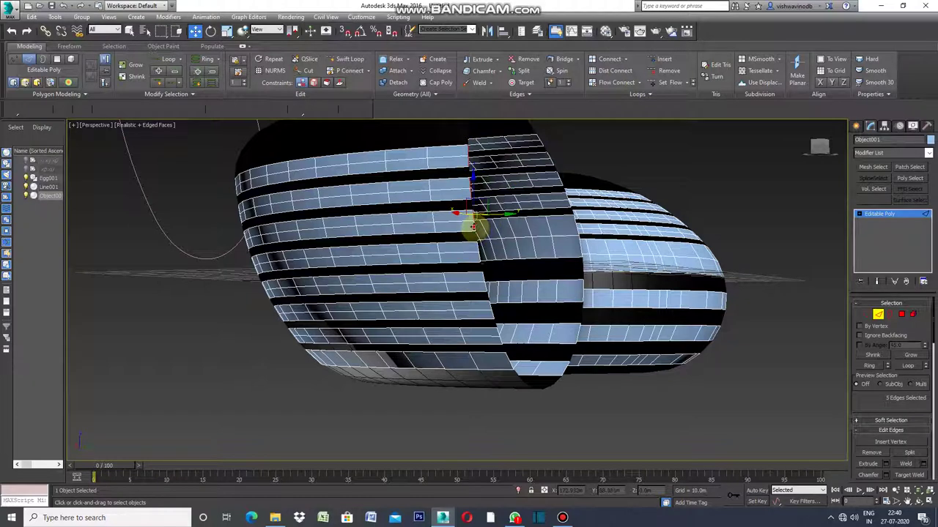
{"action": "left_click", "coordinate": [483, 247], "text": "ctrl"}
{"action": "left_click", "coordinate": [482, 251], "text": "ctrl"}
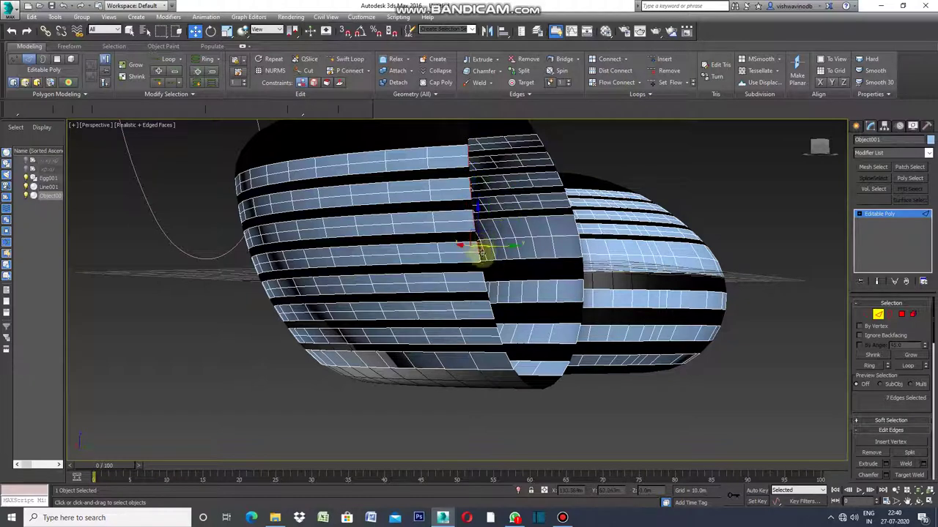
{"action": "left_click", "coordinate": [485, 278], "text": "ctrl"}
{"action": "left_click", "coordinate": [485, 282], "text": "ctrl"}
- Add band edges down to the lowest band and back up the neighbouring section, 18 in all
{"action": "left_click", "coordinate": [491, 295], "text": "ctrl"}
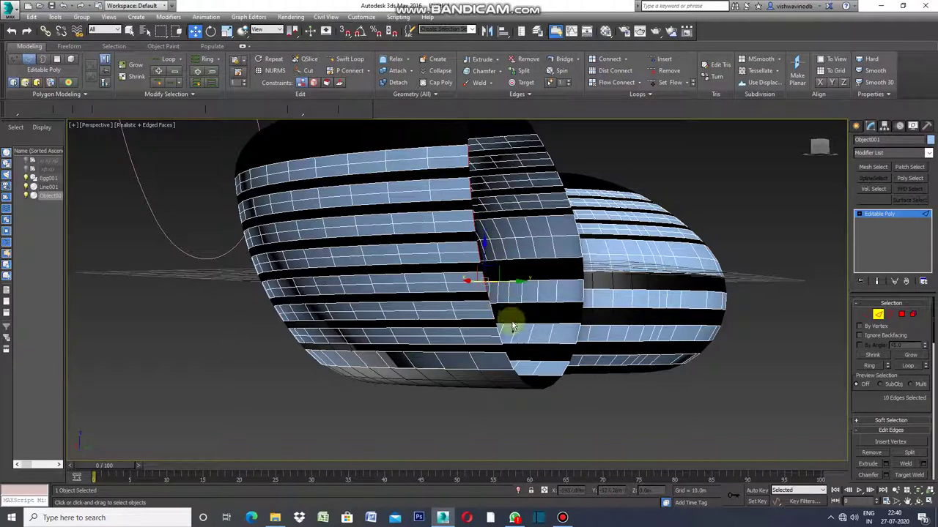
{"action": "left_click", "coordinate": [493, 308], "text": "ctrl"}
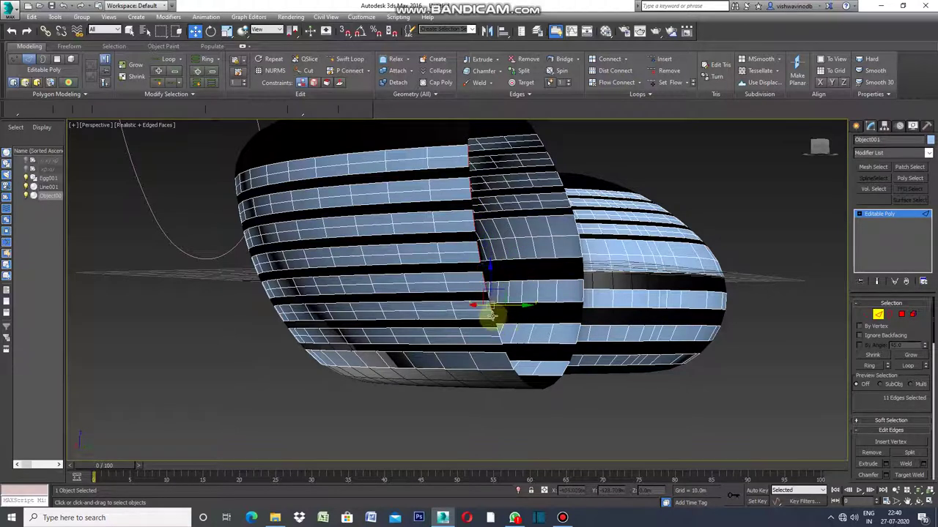
{"action": "left_click", "coordinate": [495, 326], "text": "ctrl"}
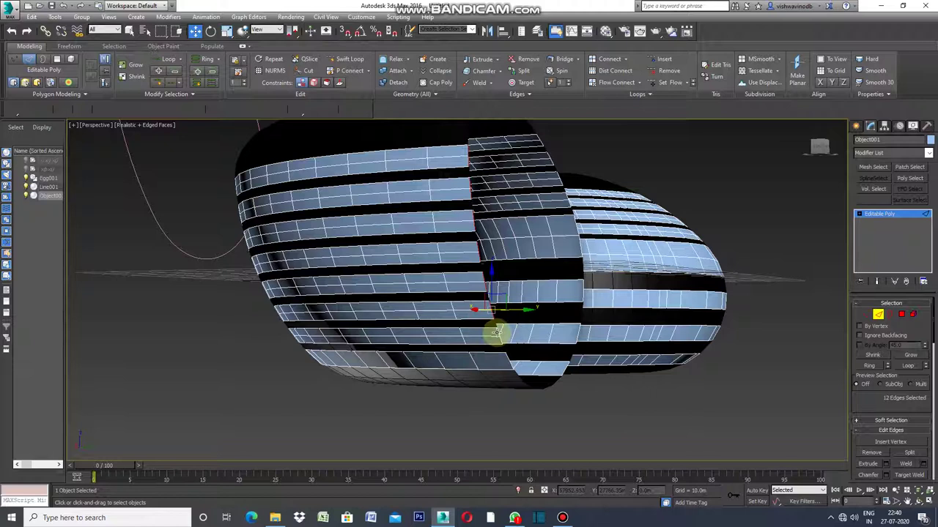
{"action": "left_click", "coordinate": [499, 335], "text": "ctrl"}
{"action": "left_click", "coordinate": [504, 343], "text": "ctrl"}
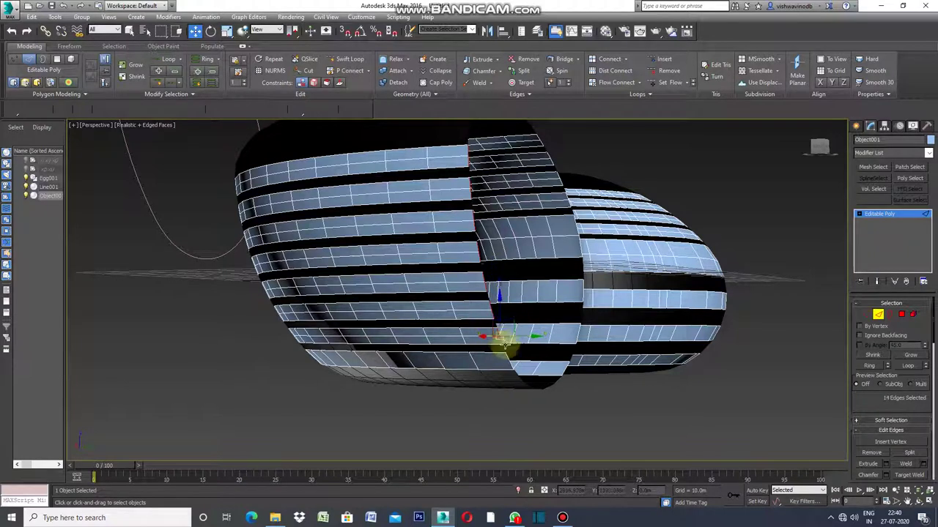
{"action": "left_click", "coordinate": [508, 361], "text": "ctrl"}
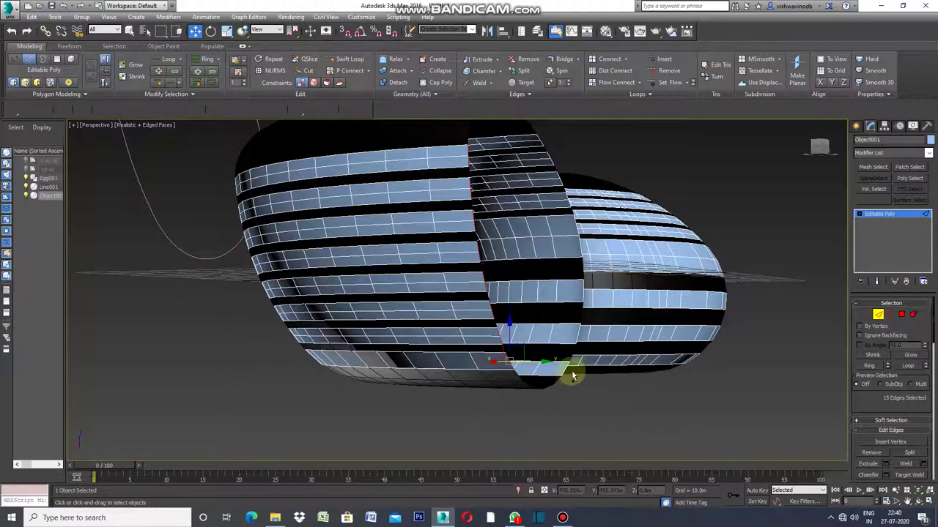
{"action": "left_click", "coordinate": [564, 369], "text": "ctrl"}
{"action": "left_click", "coordinate": [578, 333], "text": "ctrl"}
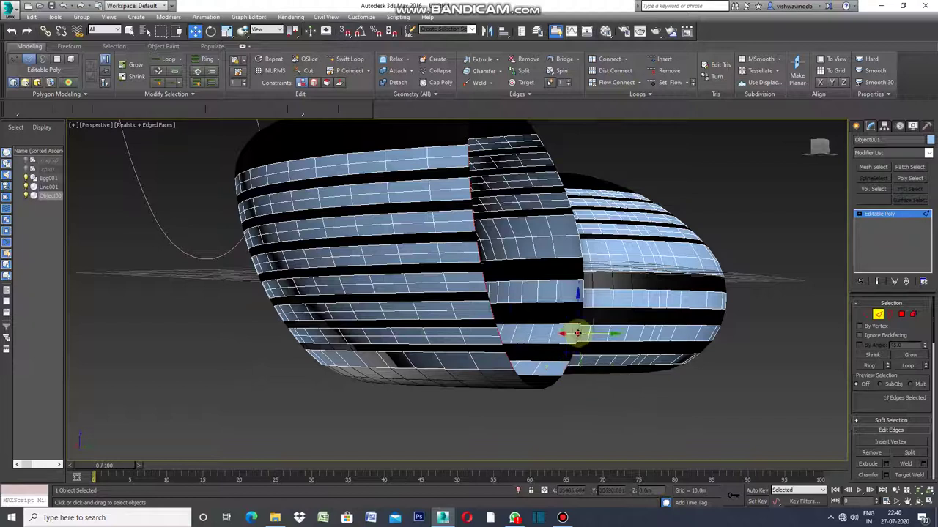
{"action": "left_click", "coordinate": [578, 293], "text": "ctrl"}
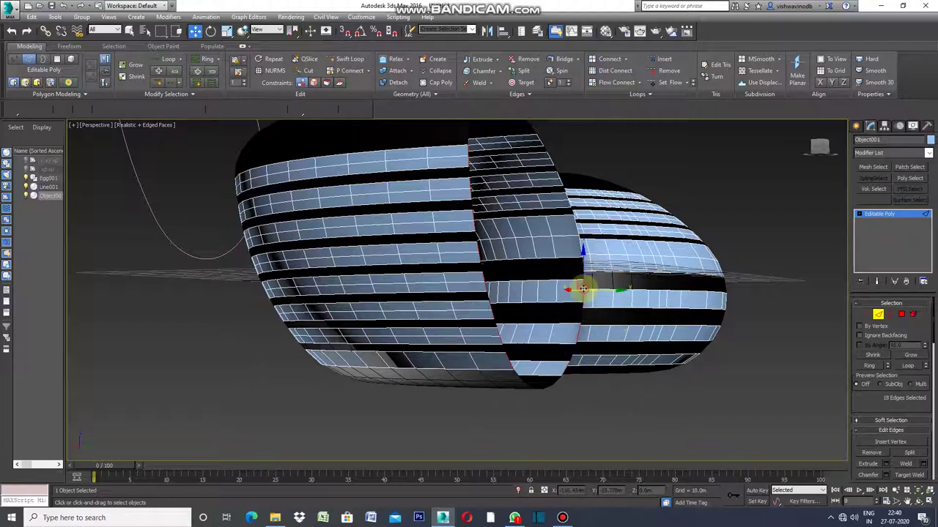
- Add the remaining band edges up to the top of the egg
{"action": "left_click", "coordinate": [580, 246], "text": "ctrl"}
{"action": "left_click", "coordinate": [577, 224], "text": "ctrl"}
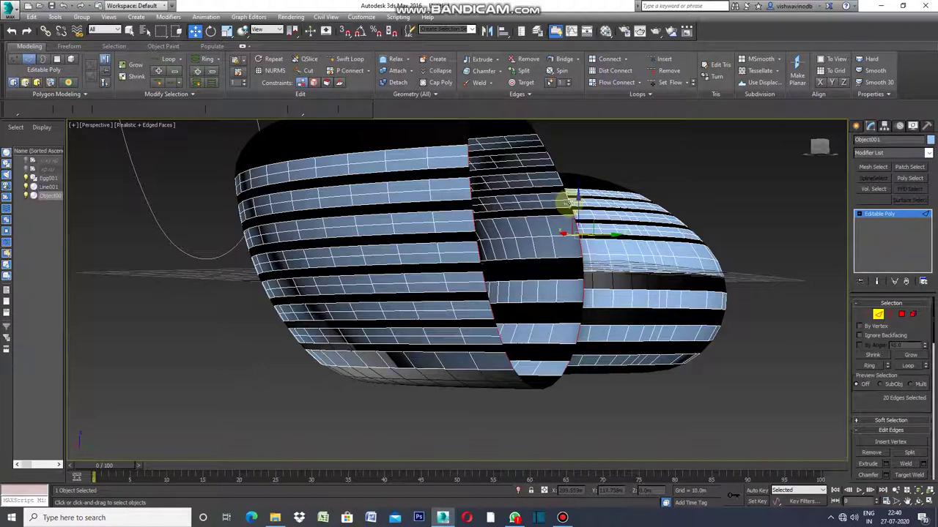
{"action": "left_click", "coordinate": [567, 198], "text": "ctrl"}
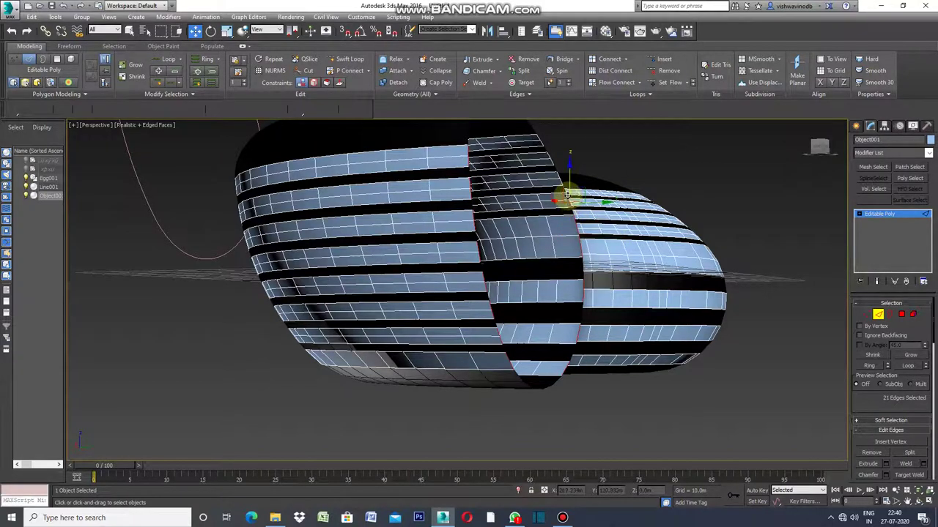
{"action": "left_click", "coordinate": [539, 139], "text": "ctrl"}
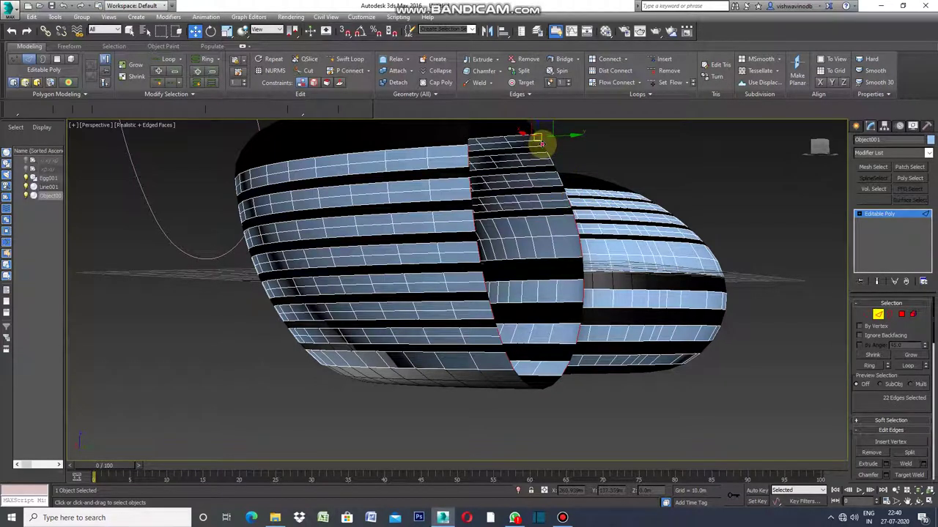
{"action": "left_click", "coordinate": [548, 157], "text": "ctrl"}
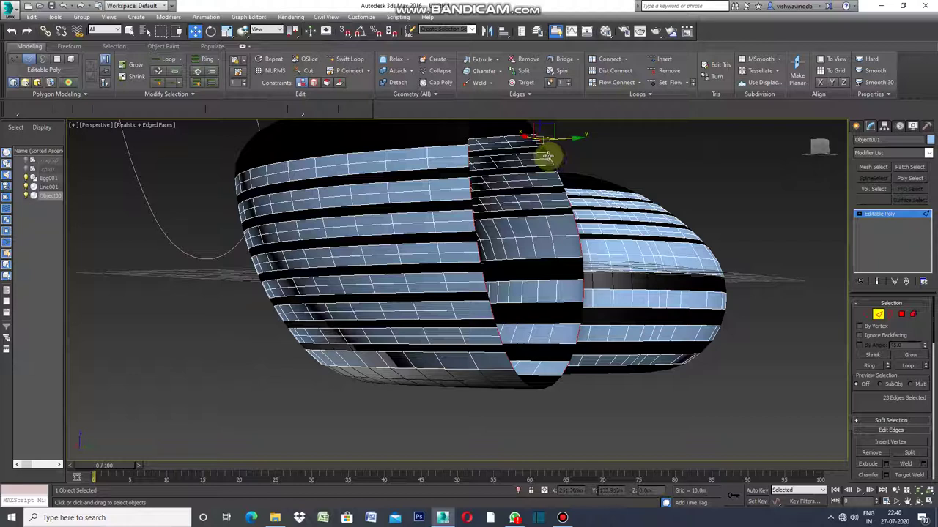
{"action": "left_click", "coordinate": [555, 162], "text": "ctrl"}
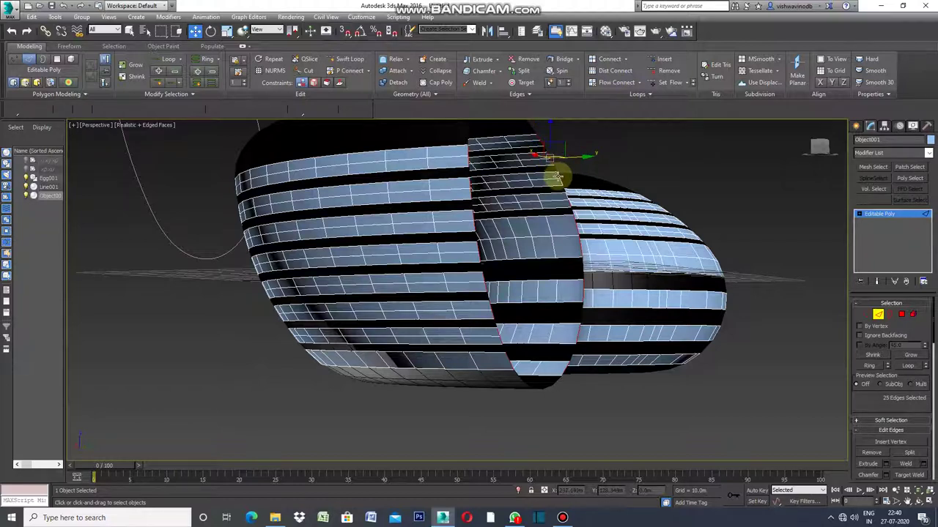
{"action": "left_click", "coordinate": [562, 181], "text": "ctrl"}
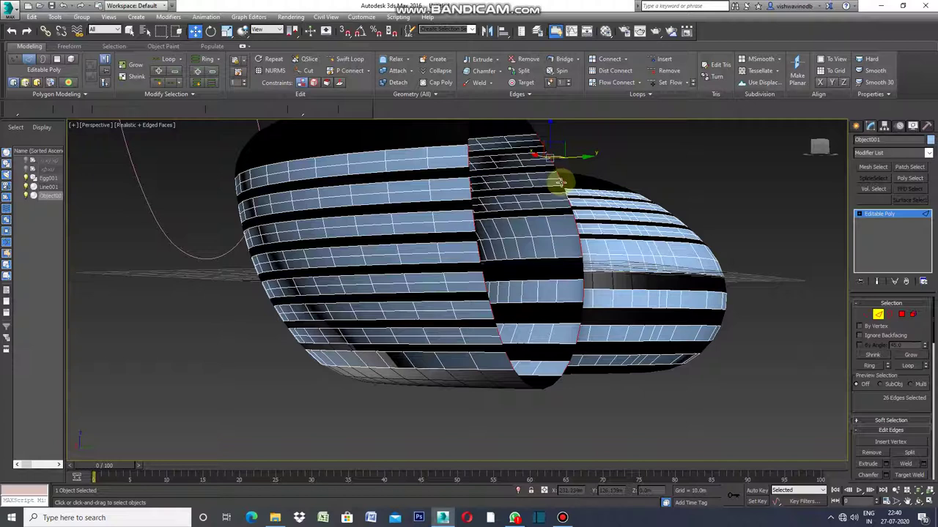
{"action": "left_click", "coordinate": [573, 202], "text": "ctrl"}
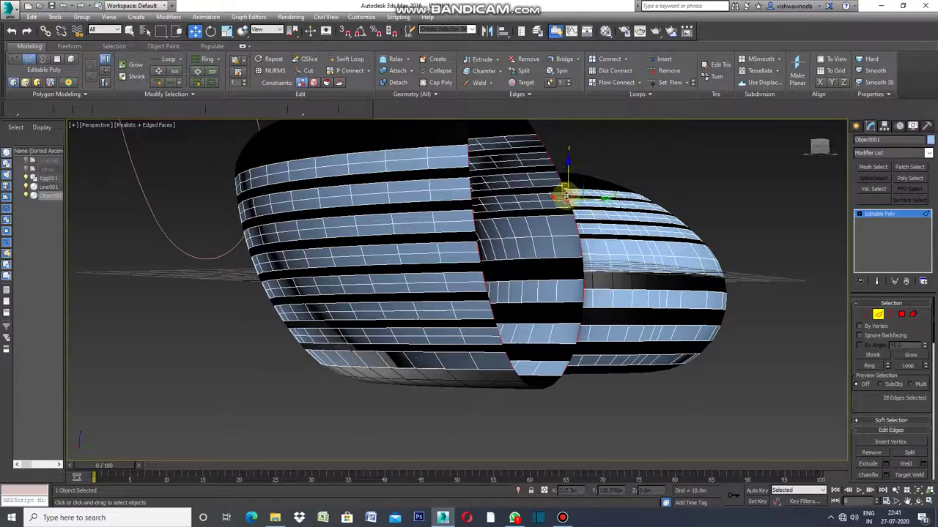
{"action": "left_click", "coordinate": [599, 220], "text": "ctrl"}
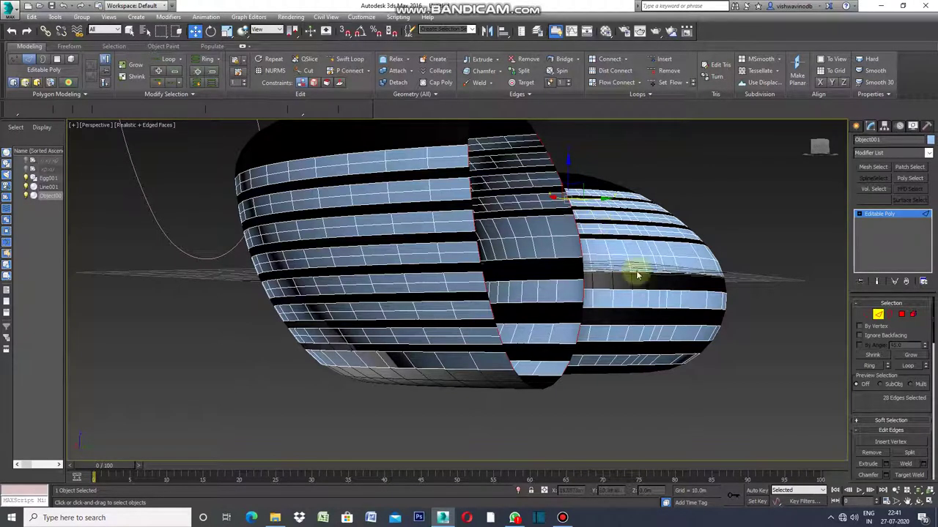
- Expand the picked edges with Ring into full rings totalling 1232 edges
{"action": "left_click", "coordinate": [872, 365]}
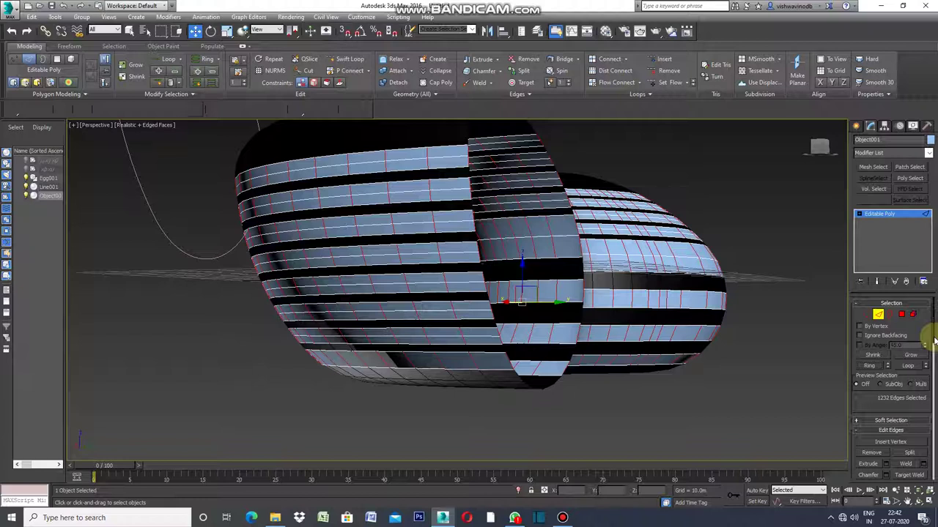
{"action": "scroll", "coordinate": [929, 341], "scroll_direction": "down", "scroll_amount": 1}
{"action": "scroll", "coordinate": [927, 339], "scroll_direction": "down", "scroll_amount": 1}
{"action": "scroll", "coordinate": [923, 366], "scroll_direction": "down", "scroll_amount": 1}
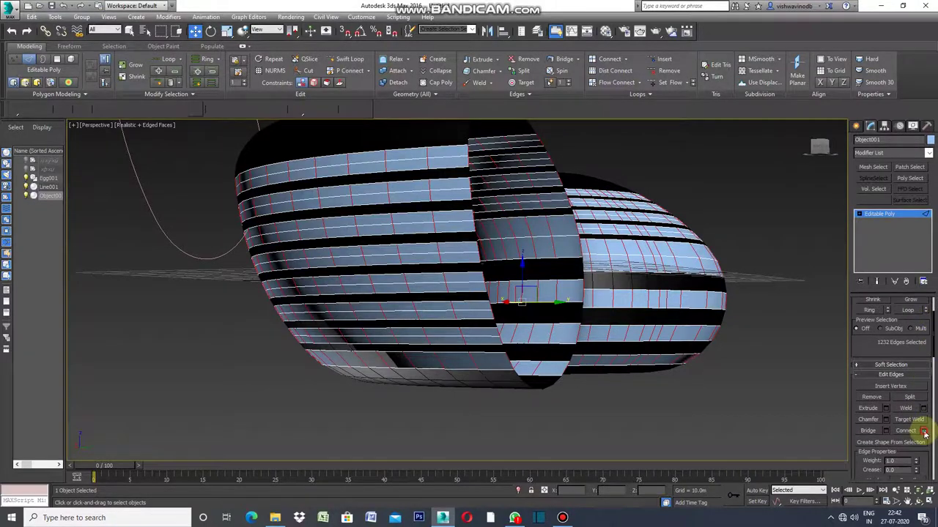
- Connect the ring edges of every slat band with 3 evenly spaced new edge loops
{"action": "left_click", "coordinate": [923, 431]}
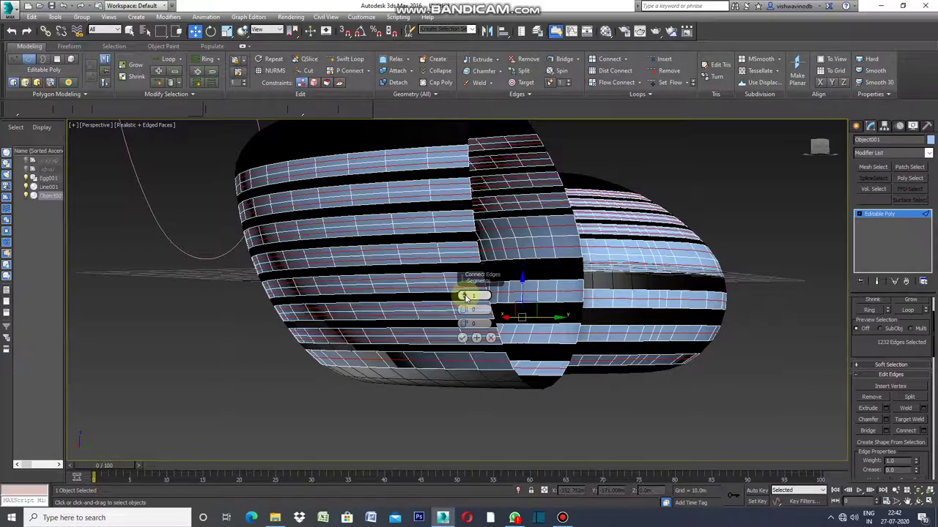
{"action": "left_click", "coordinate": [466, 297]}
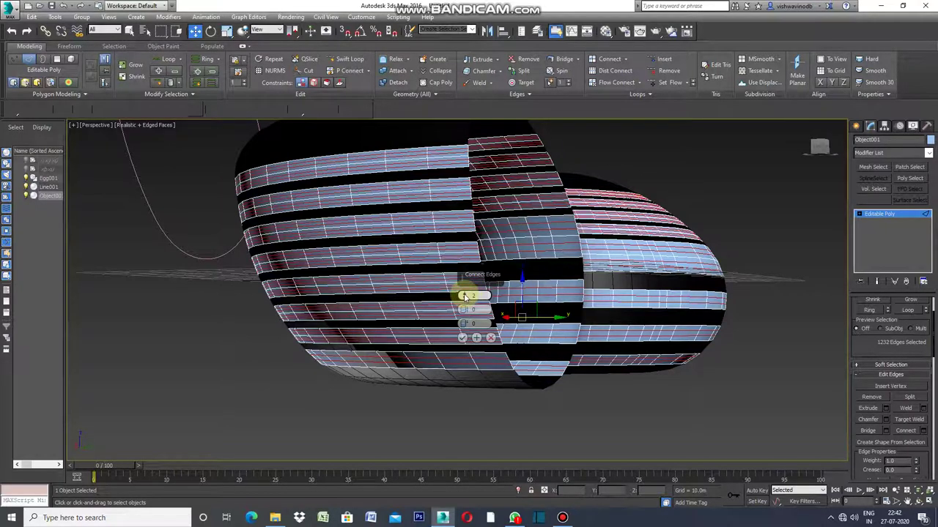
{"action": "left_click", "coordinate": [465, 296]}
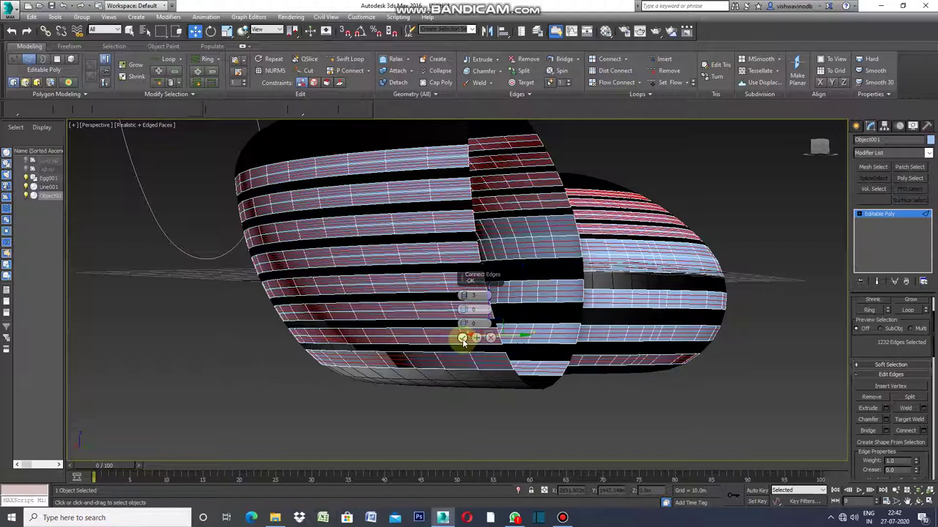
{"action": "left_click", "coordinate": [462, 338]}
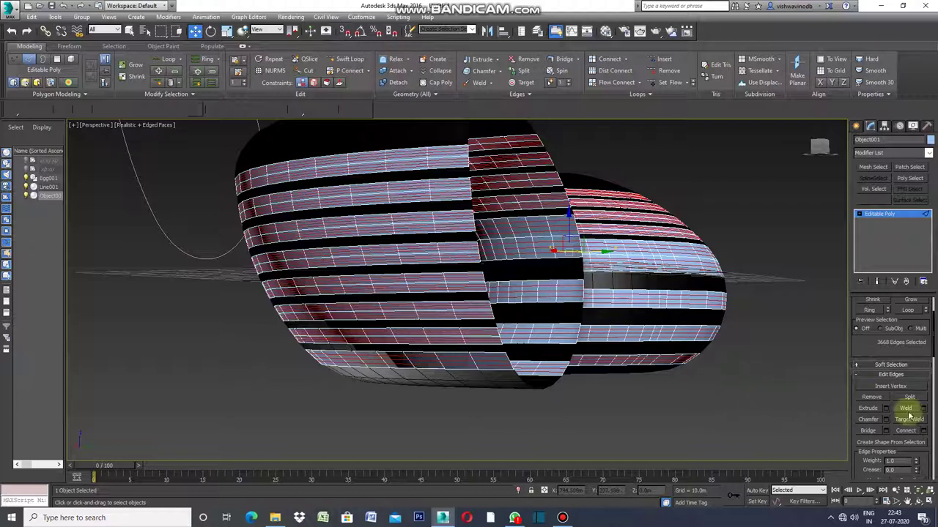
{"action": "left_click", "coordinate": [885, 422]}
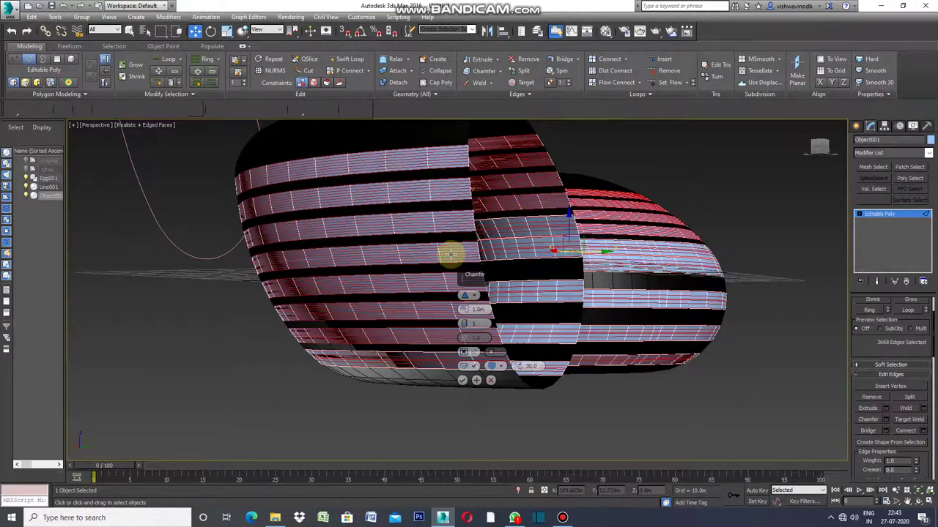
- Chamfer the new loops by 0.05m with 1 segment, doubling them to 7336 edges
{"action": "scroll", "coordinate": [450, 254], "scroll_direction": "up", "scroll_amount": 2}
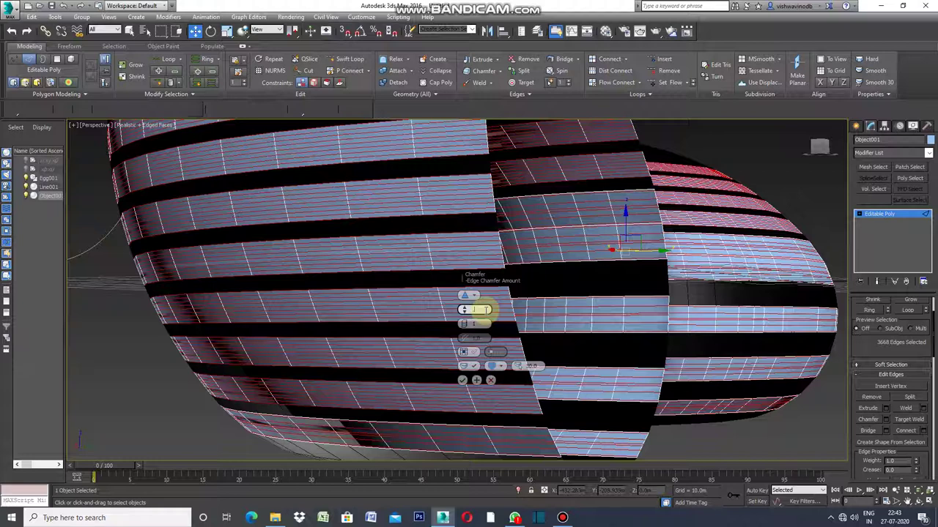
{"action": "key", "text": "Return"}
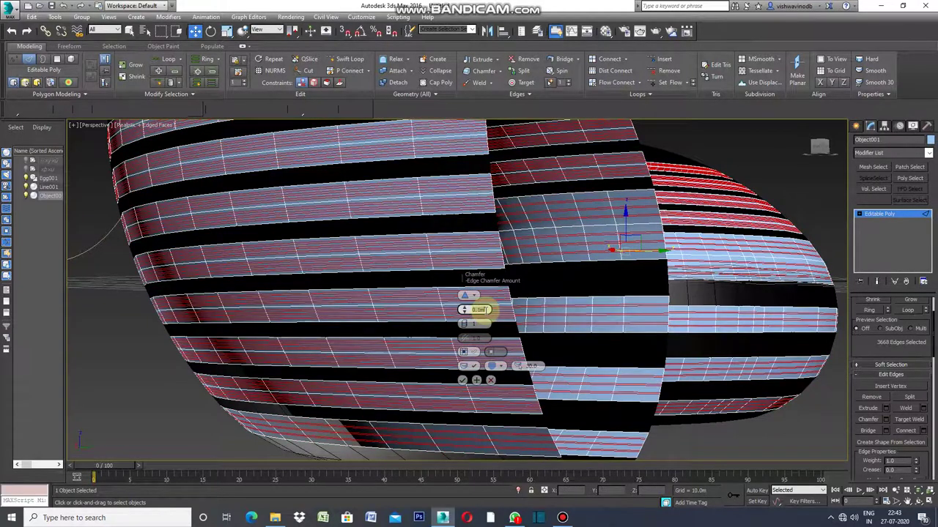
{"action": "scroll", "coordinate": [492, 241], "scroll_direction": "up", "scroll_amount": 3}
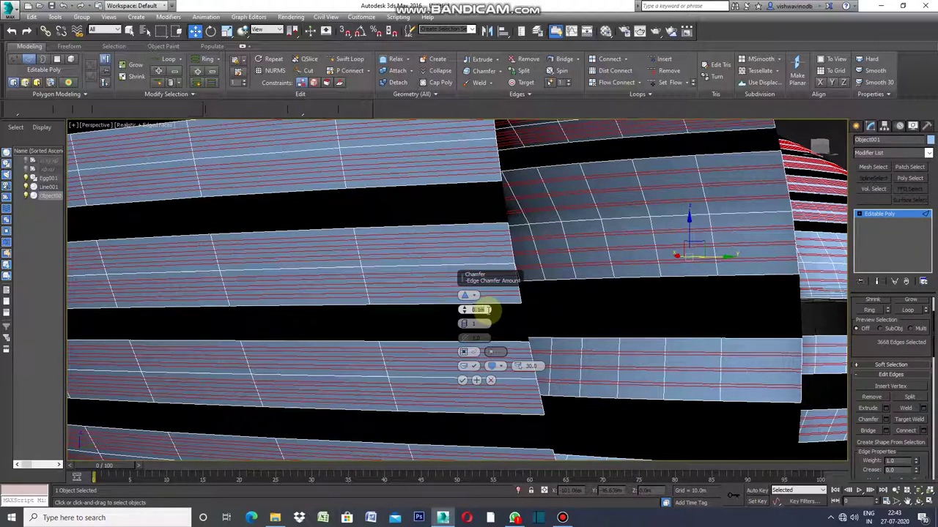
{"action": "left_click", "coordinate": [488, 310]}
{"action": "key", "text": "Return"}
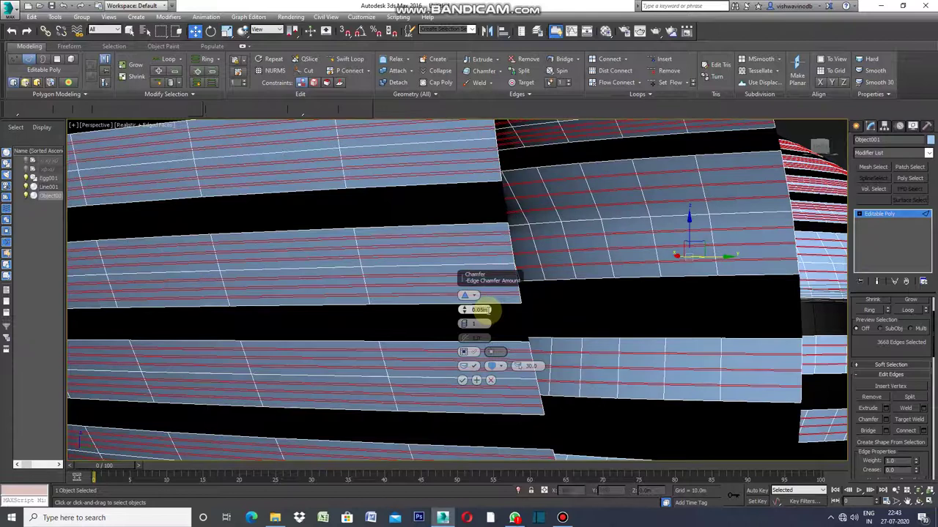
{"action": "left_click", "coordinate": [463, 380]}
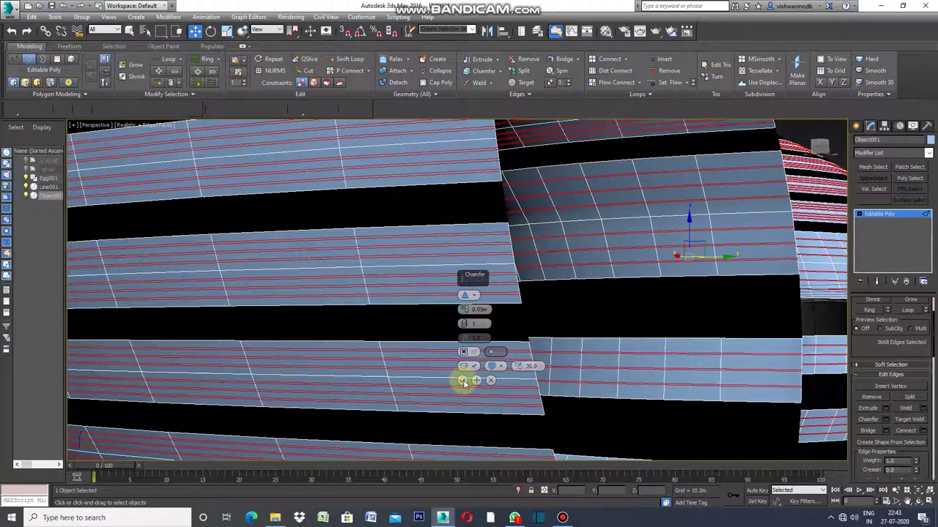
{"action": "left_click", "coordinate": [463, 380]}
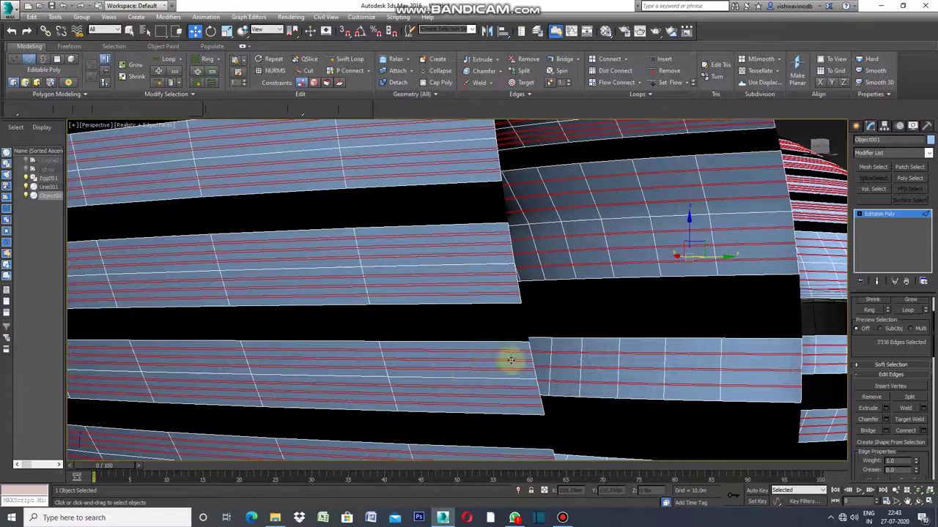
{"action": "scroll", "coordinate": [469, 300], "scroll_direction": "down", "scroll_amount": 3}
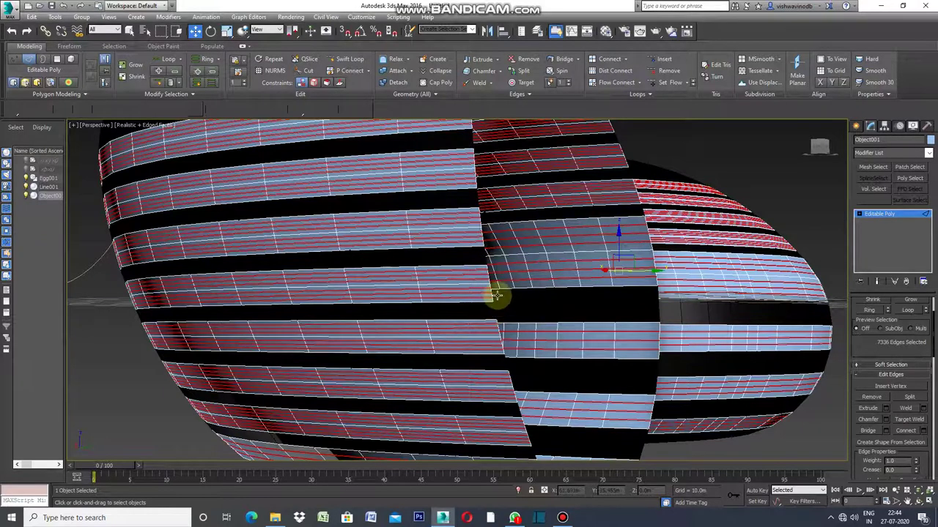
{"action": "scroll", "coordinate": [496, 295], "scroll_direction": "down", "scroll_amount": 4}
{"action": "scroll", "coordinate": [483, 187], "scroll_direction": "up", "scroll_amount": 4}
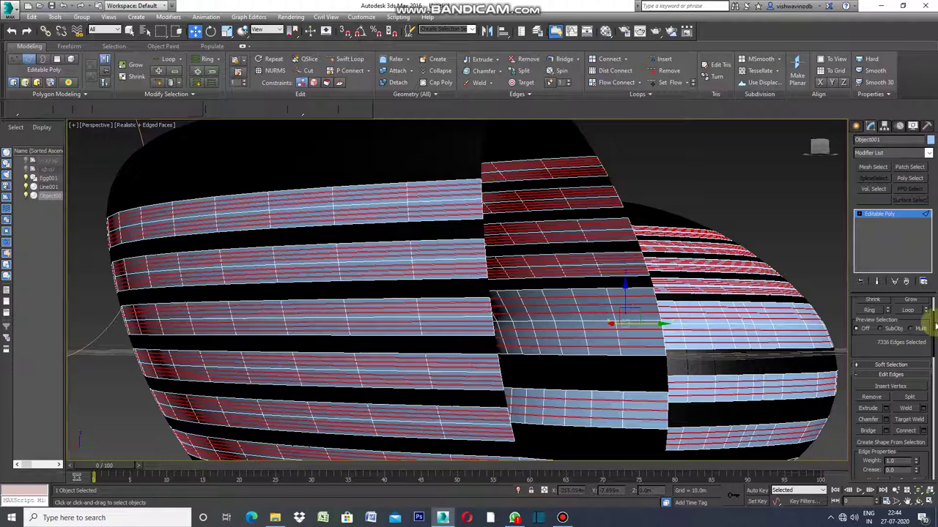
{"action": "scroll", "coordinate": [929, 316], "scroll_direction": "up", "scroll_amount": 2}
{"action": "scroll", "coordinate": [493, 211], "scroll_direction": "down", "scroll_amount": 3}
{"action": "scroll", "coordinate": [487, 189], "scroll_direction": "up", "scroll_amount": 3}
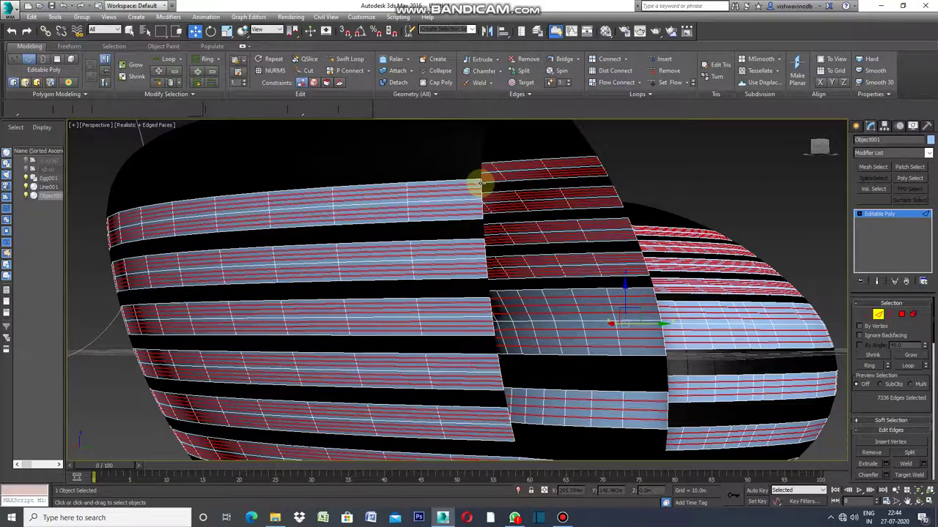
{"action": "scroll", "coordinate": [477, 183], "scroll_direction": "up", "scroll_amount": 2}
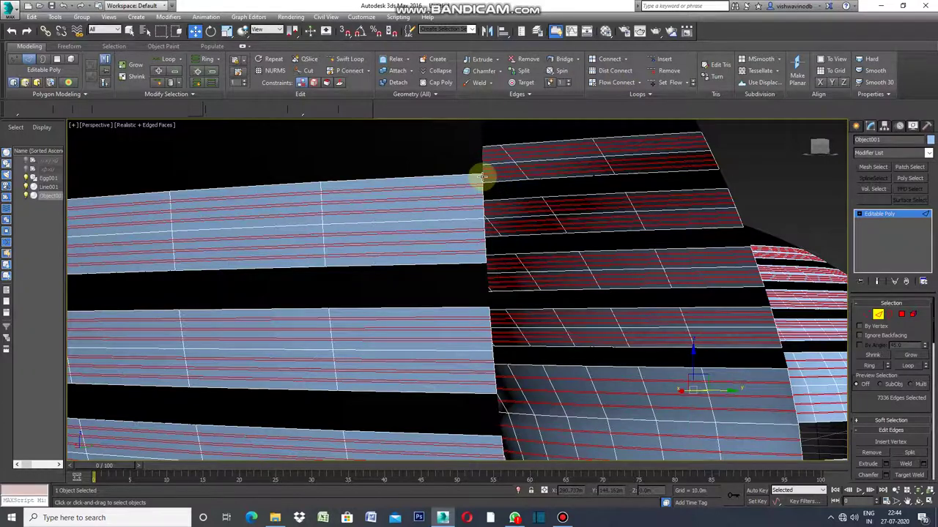
{"action": "left_click", "coordinate": [482, 176]}
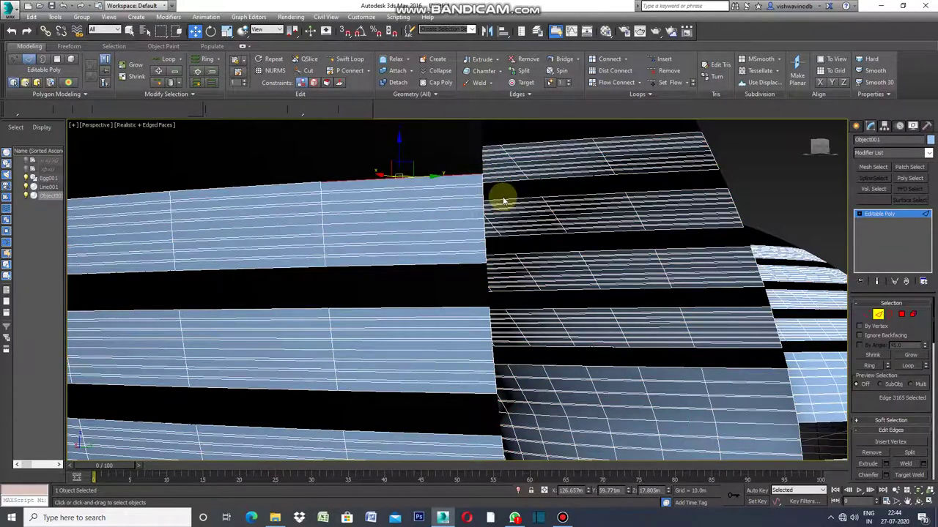
- In edge mode, clear the selection and pick the end edges of the top two slat bands
{"action": "scroll", "coordinate": [617, 184], "scroll_direction": "down", "scroll_amount": 3}
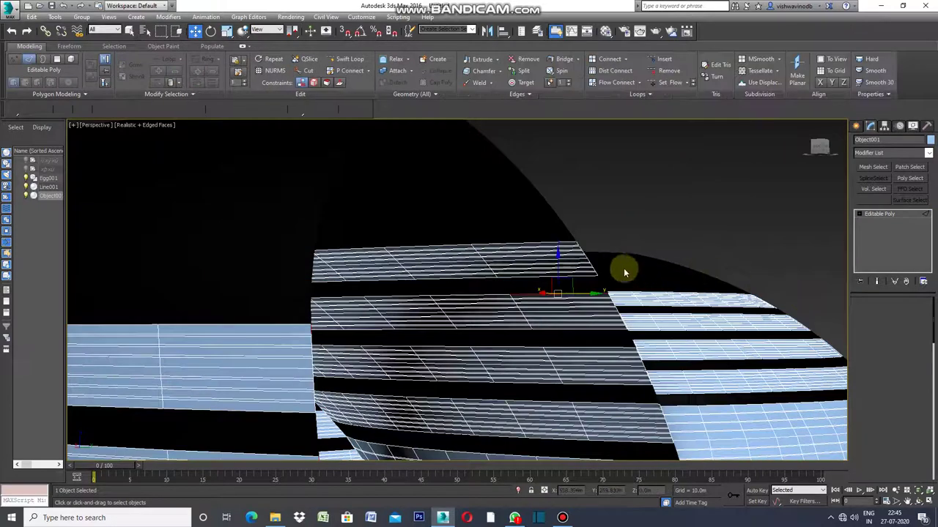
{"action": "key", "text": "2"}
{"action": "left_click", "coordinate": [579, 244]}
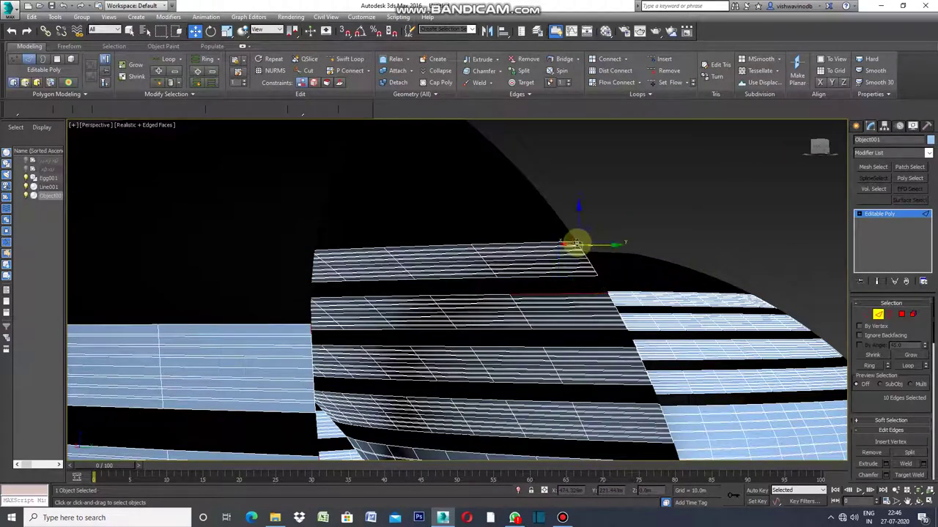
{"action": "left_click", "coordinate": [623, 224]}
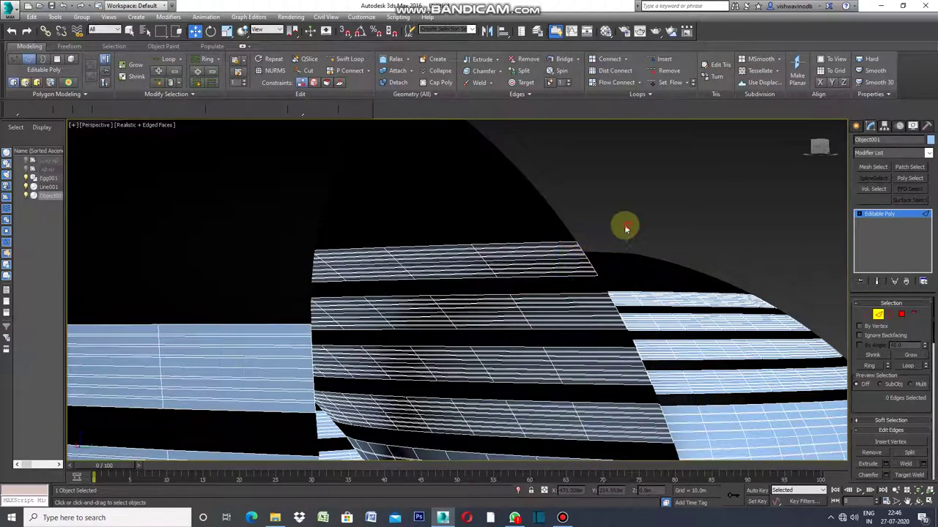
{"action": "left_click", "coordinate": [577, 244]}
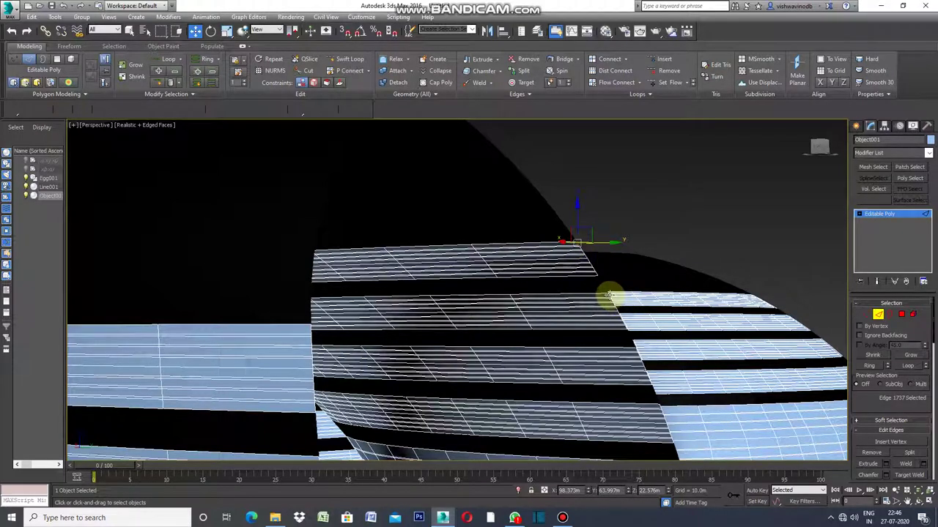
{"action": "left_click", "coordinate": [610, 297], "text": "ctrl"}
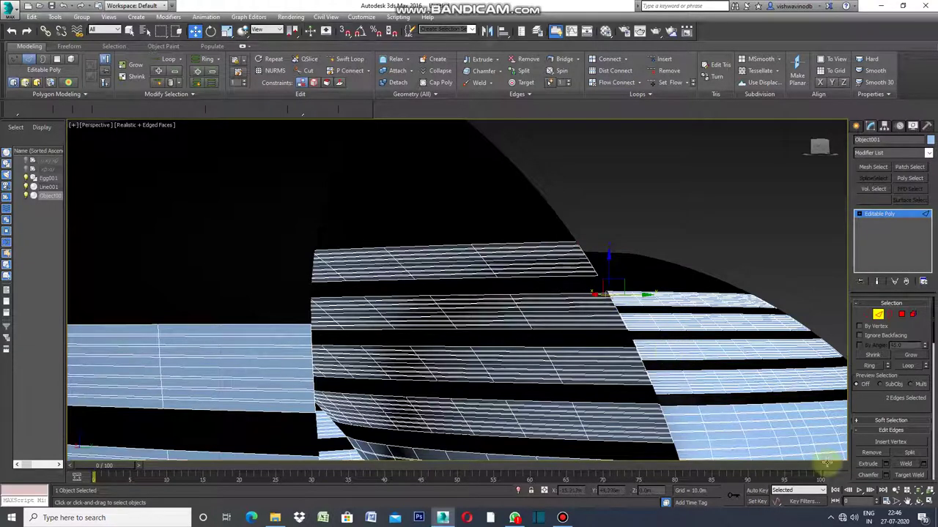
- Zoom in and add two lower band end edges, making four selected
{"action": "left_click", "coordinate": [895, 503]}
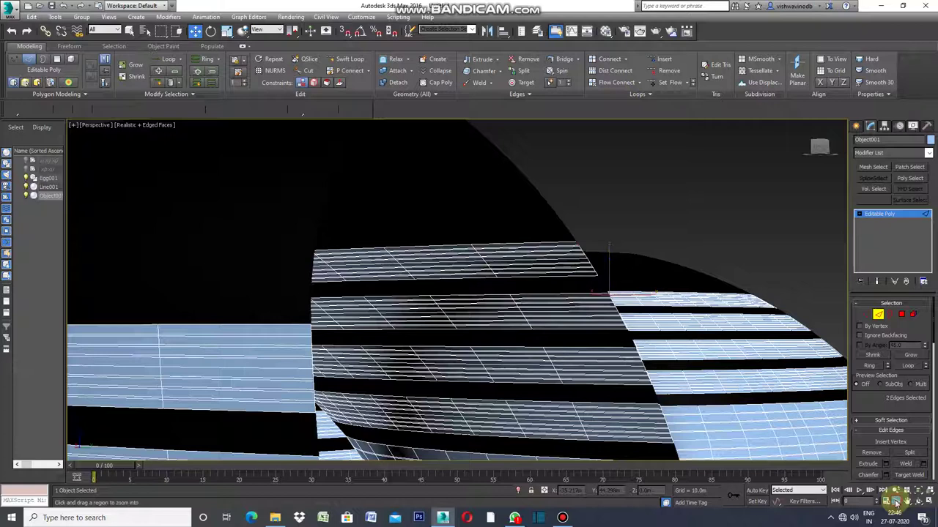
{"action": "left_click_drag", "start_coordinate": [655, 359], "coordinate": [657, 351]}
{"action": "scroll", "coordinate": [655, 351], "scroll_direction": "up", "scroll_amount": 2}
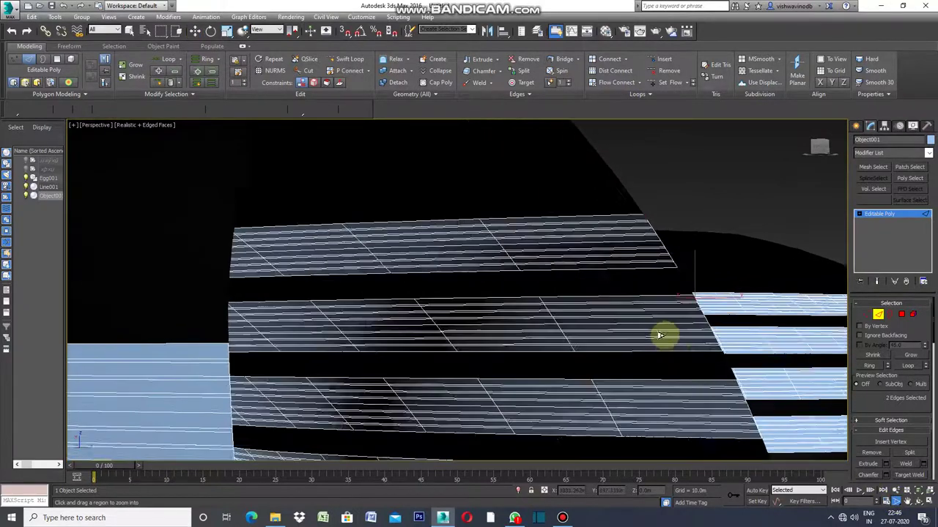
{"action": "scroll", "coordinate": [655, 350], "scroll_direction": "up", "scroll_amount": 2}
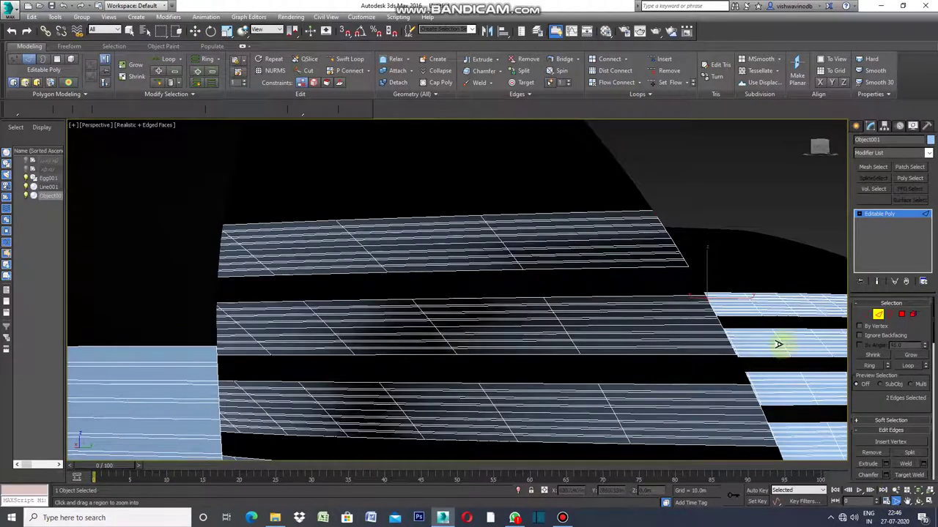
{"action": "right_click", "coordinate": [770, 260]}
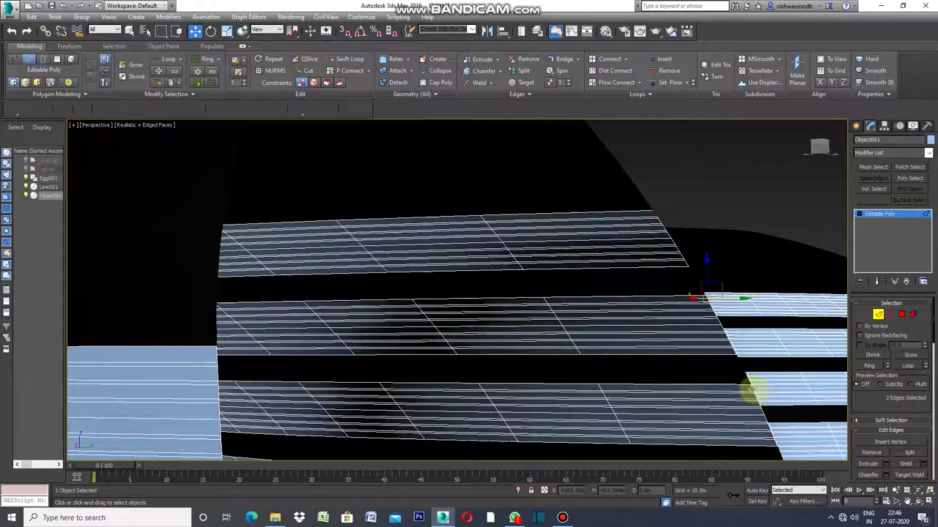
{"action": "left_click", "coordinate": [752, 388]}
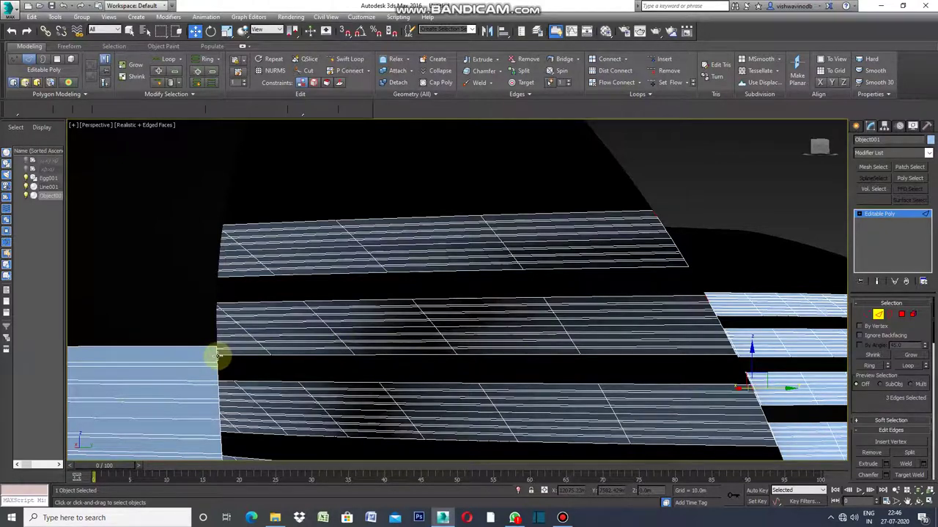
{"action": "left_click", "coordinate": [216, 356]}
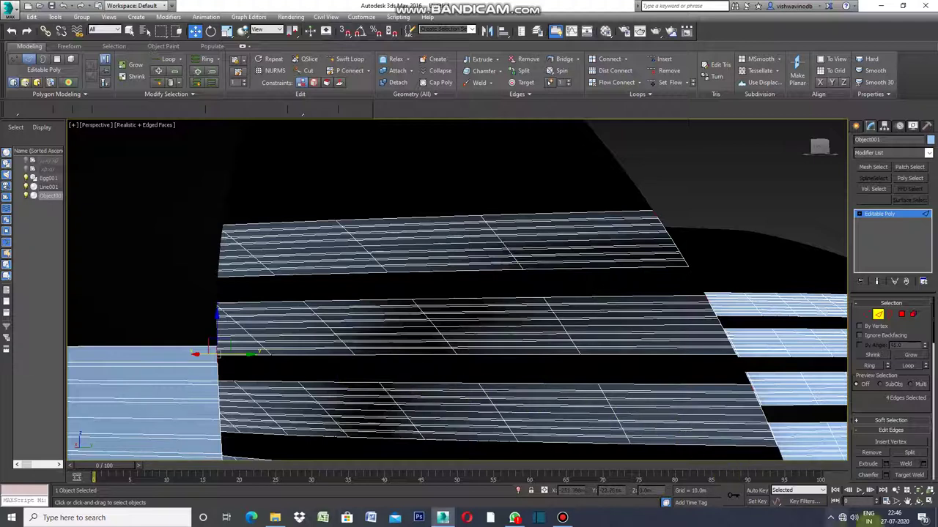
{"action": "left_click", "coordinate": [907, 504]}
{"action": "mouse_move", "coordinate": [723, 418]}
{"action": "left_mouse_down"}
{"action": "mouse_move", "coordinate": [701, 383]}
{"action": "mouse_move", "coordinate": [665, 359]}
{"action": "mouse_move", "coordinate": [652, 310]}
{"action": "left_mouse_up"}
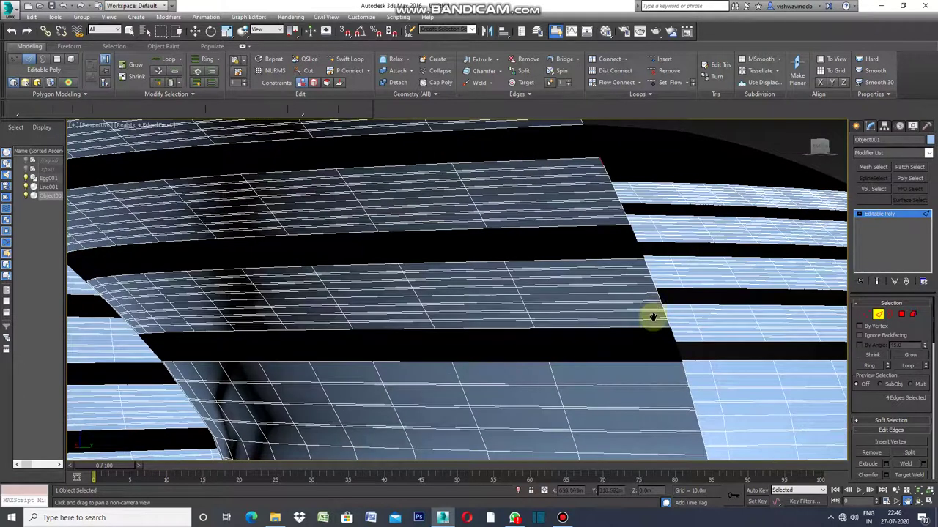
- Add four more band end edges further down the egg, reaching eight selected
{"action": "right_click", "coordinate": [628, 206]}
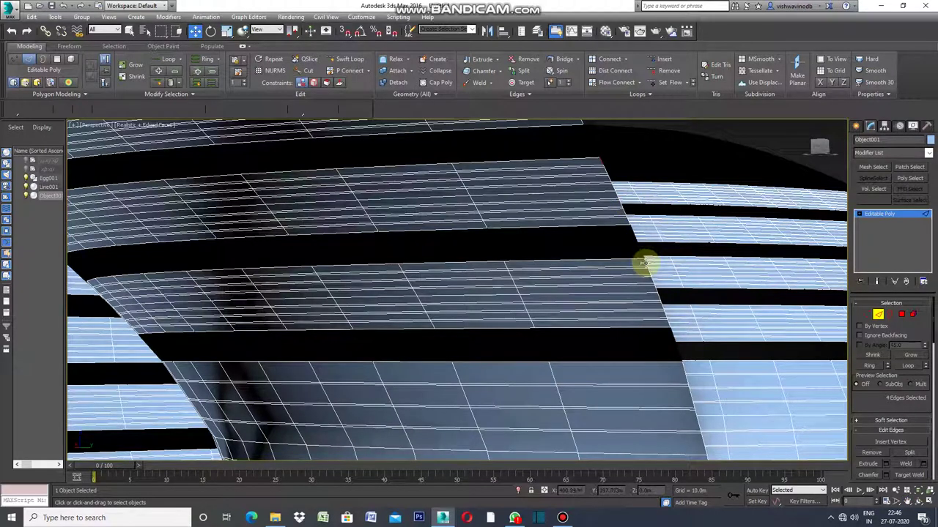
{"action": "left_click", "coordinate": [644, 263], "text": "ctrl"}
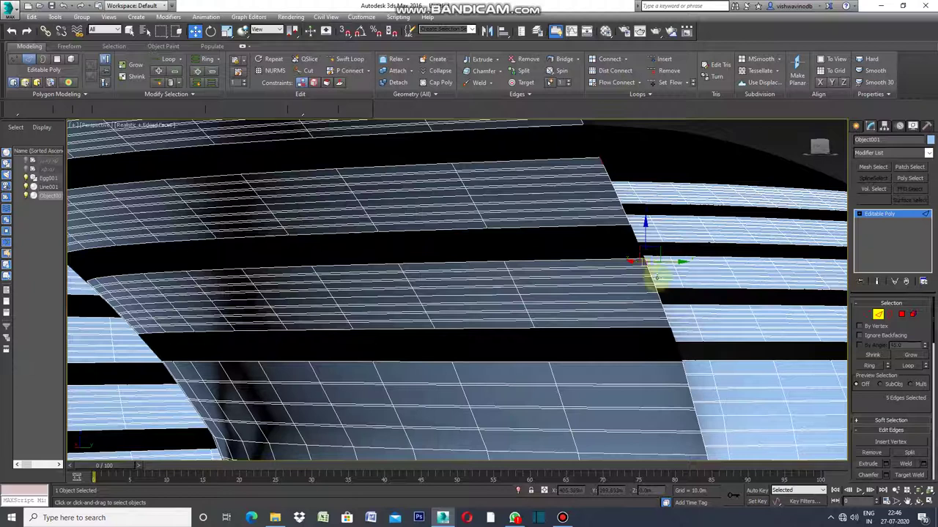
{"action": "left_click", "coordinate": [683, 371], "text": "ctrl"}
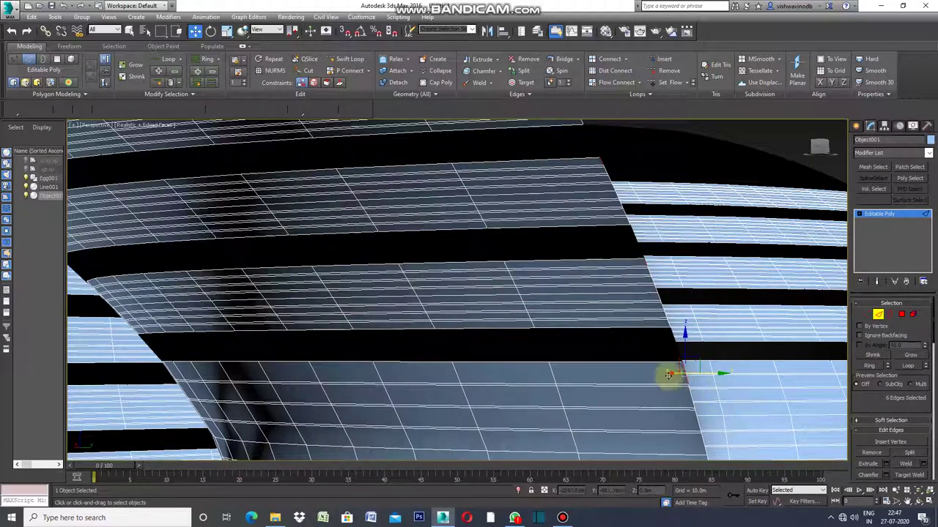
{"action": "left_click", "coordinate": [907, 503]}
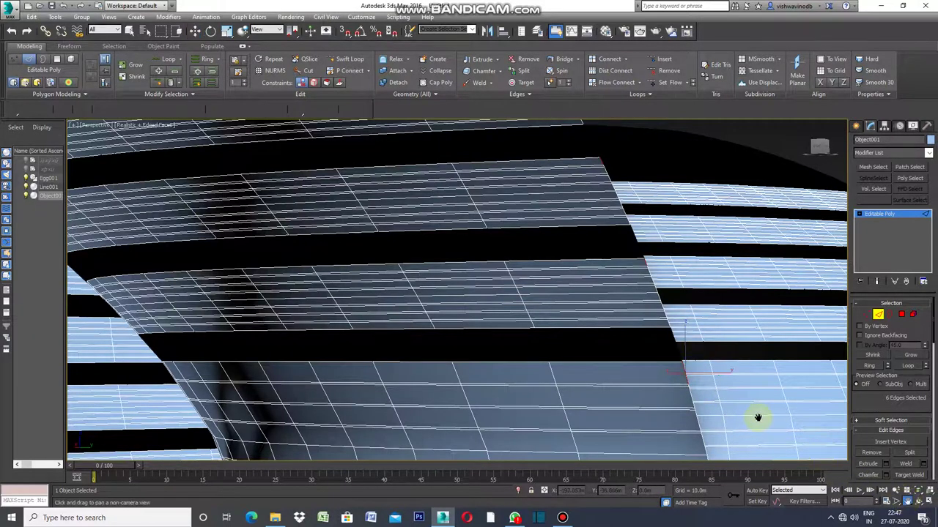
{"action": "left_click_drag", "start_coordinate": [750, 413], "coordinate": [711, 250]}
{"action": "left_click_drag", "start_coordinate": [681, 387], "coordinate": [681, 329]}
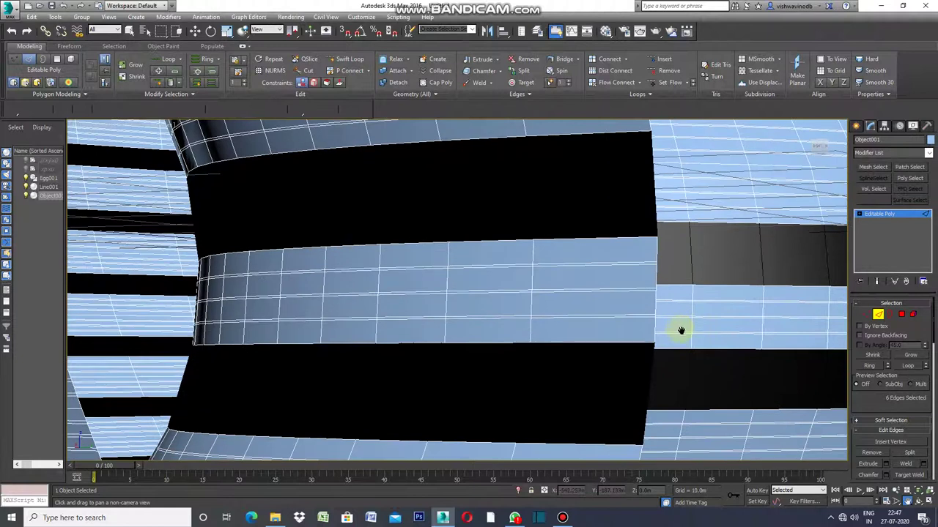
{"action": "right_click", "coordinate": [652, 261]}
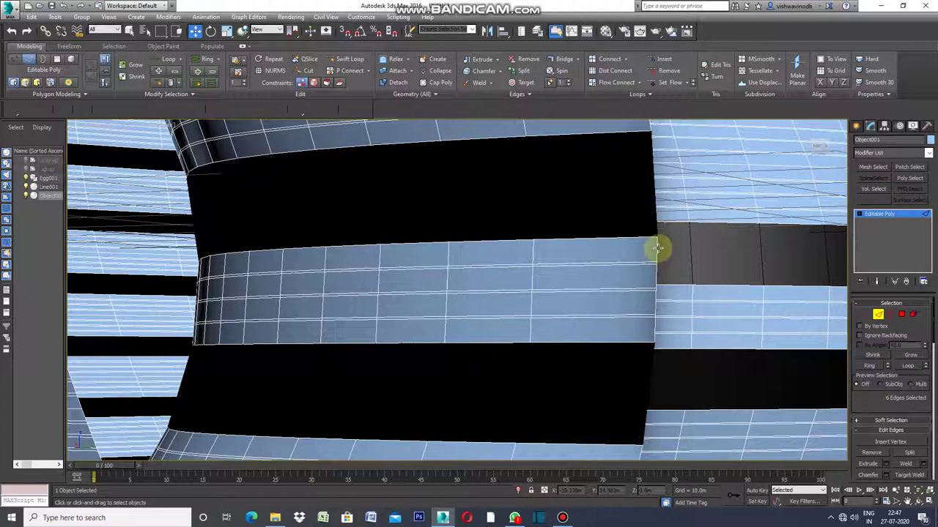
{"action": "left_click", "coordinate": [658, 249]}
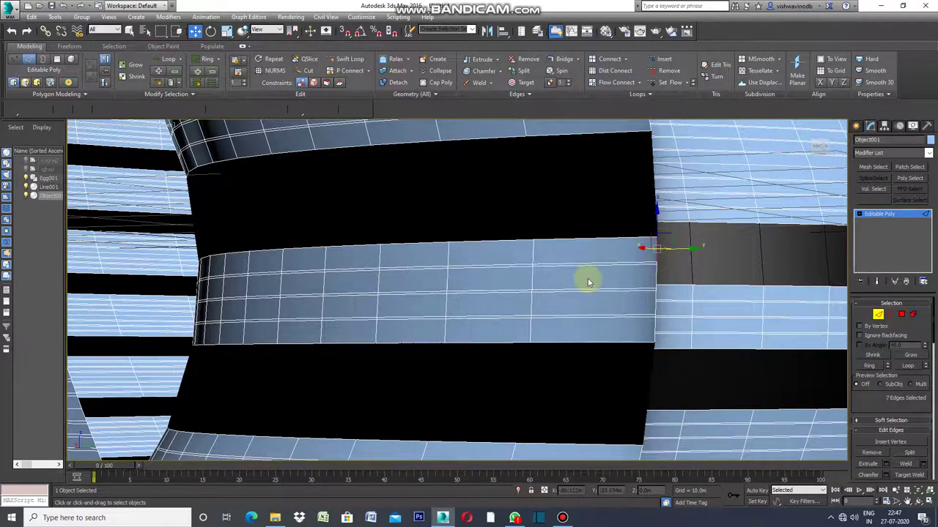
{"action": "scroll", "coordinate": [588, 282], "scroll_direction": "down", "scroll_amount": 3}
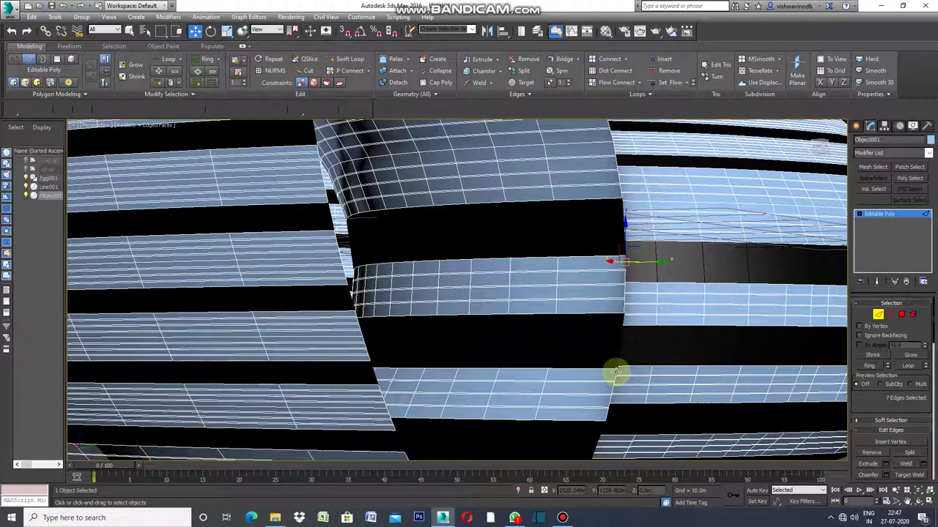
{"action": "left_click", "coordinate": [615, 372], "text": "ctrl"}
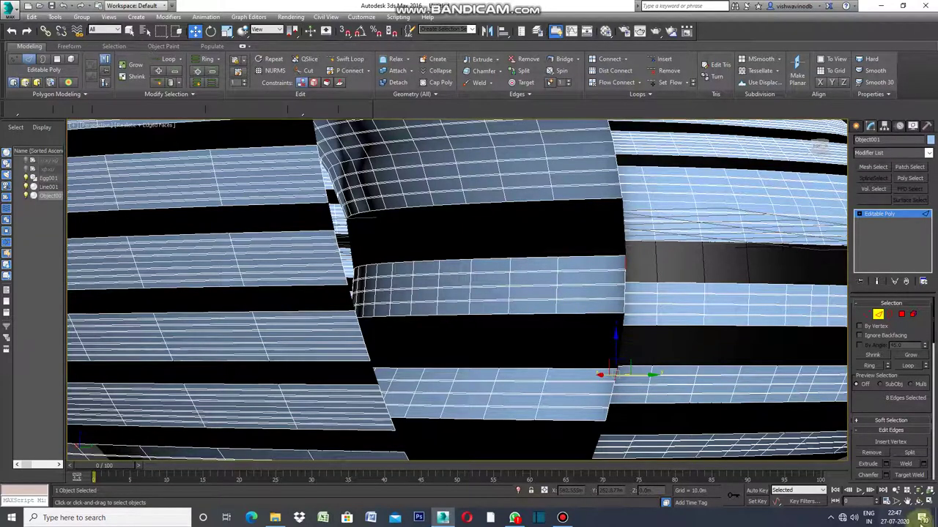
- Add seven more band end edges along the cut seam, reaching 15 selected edges
{"action": "left_click", "coordinate": [908, 502]}
{"action": "left_click_drag", "start_coordinate": [674, 391], "coordinate": [680, 323]}
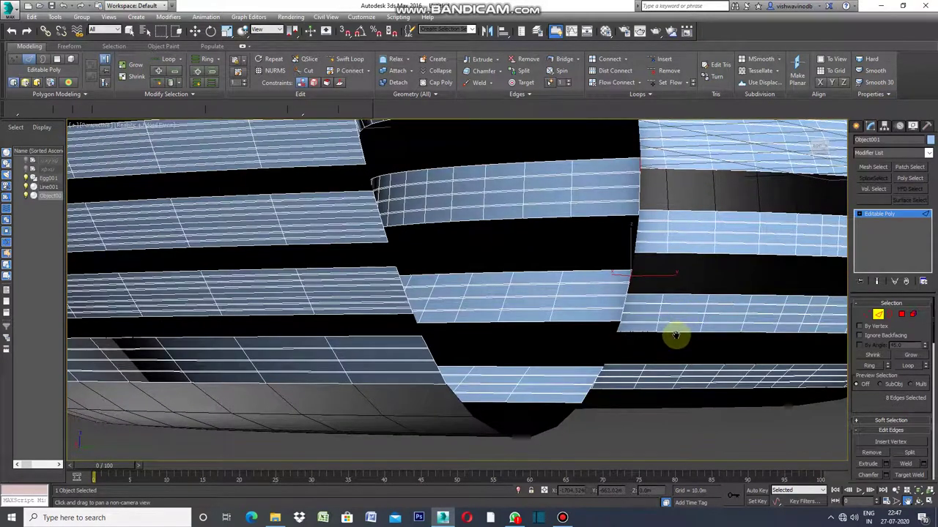
{"action": "key", "text": "w"}
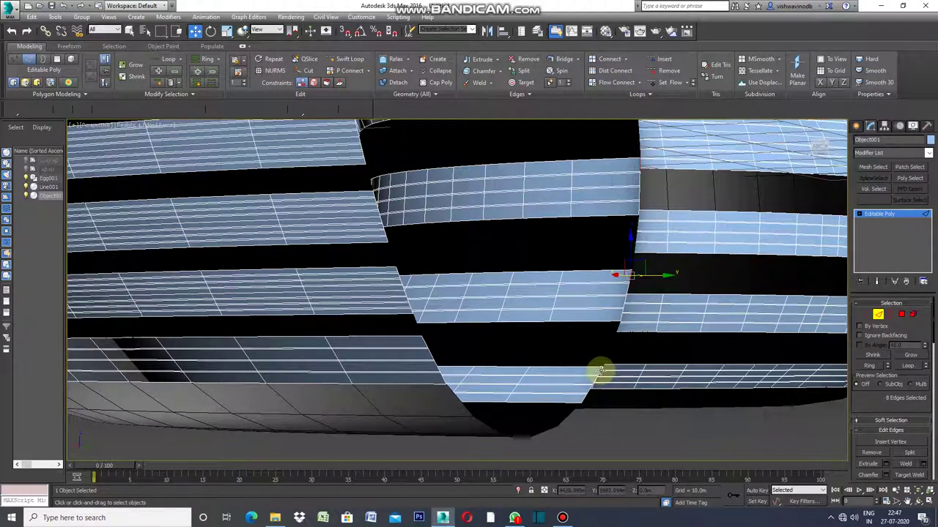
{"action": "left_click", "coordinate": [600, 372], "text": "ctrl"}
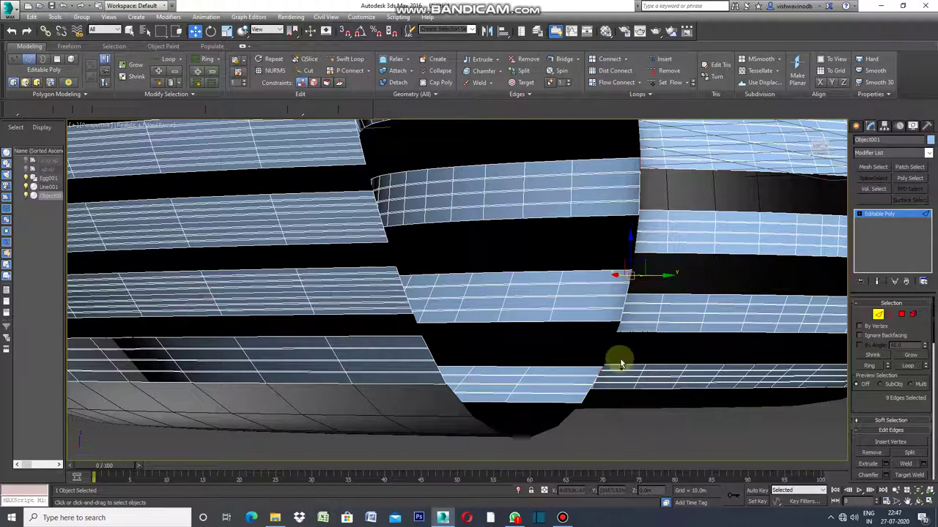
{"action": "left_click", "coordinate": [425, 344], "text": "ctrl"}
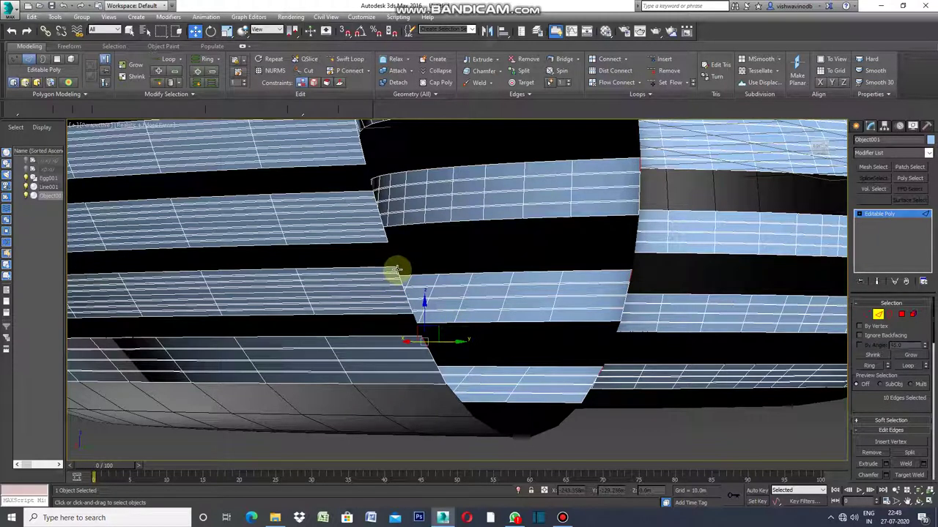
{"action": "left_click", "coordinate": [395, 270], "text": "ctrl"}
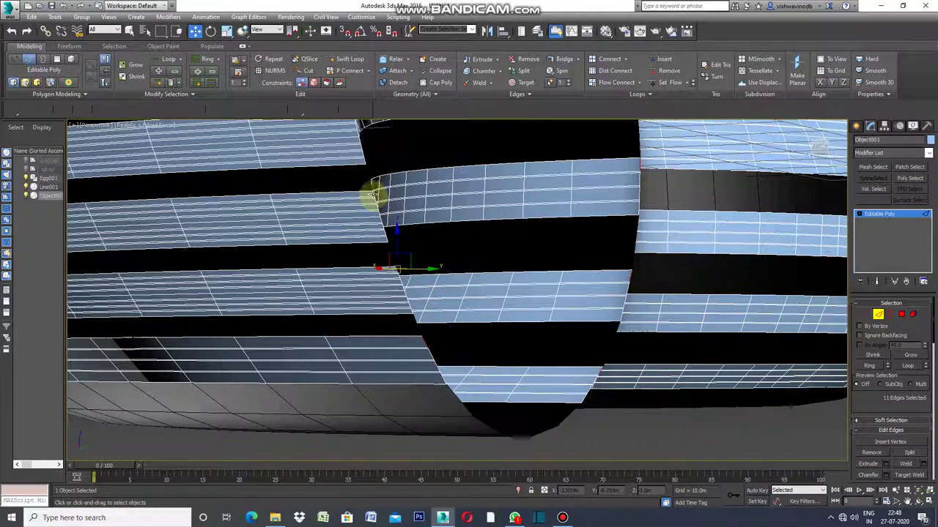
{"action": "left_click", "coordinate": [375, 192], "text": "ctrl"}
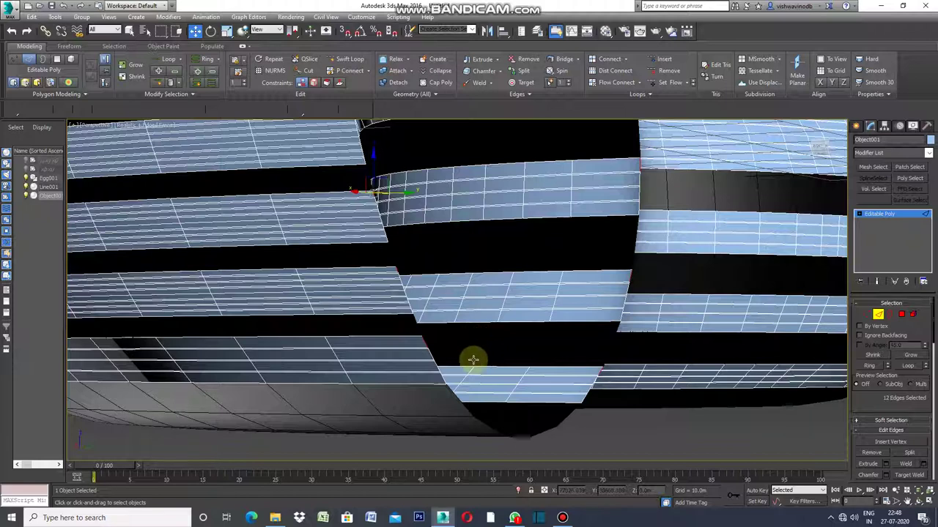
{"action": "scroll", "coordinate": [473, 365], "scroll_direction": "down", "scroll_amount": 2}
{"action": "scroll", "coordinate": [405, 174], "scroll_direction": "up", "scroll_amount": 2}
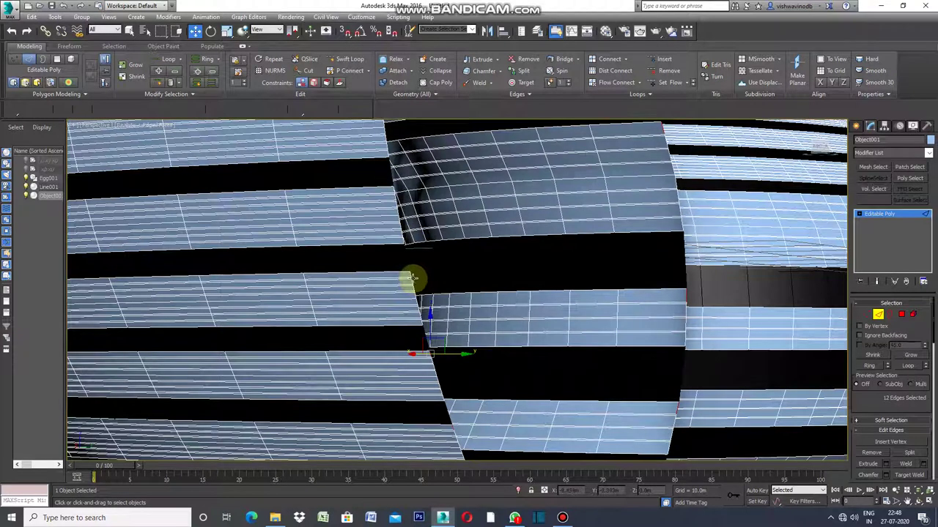
{"action": "left_click", "coordinate": [411, 279], "text": "ctrl"}
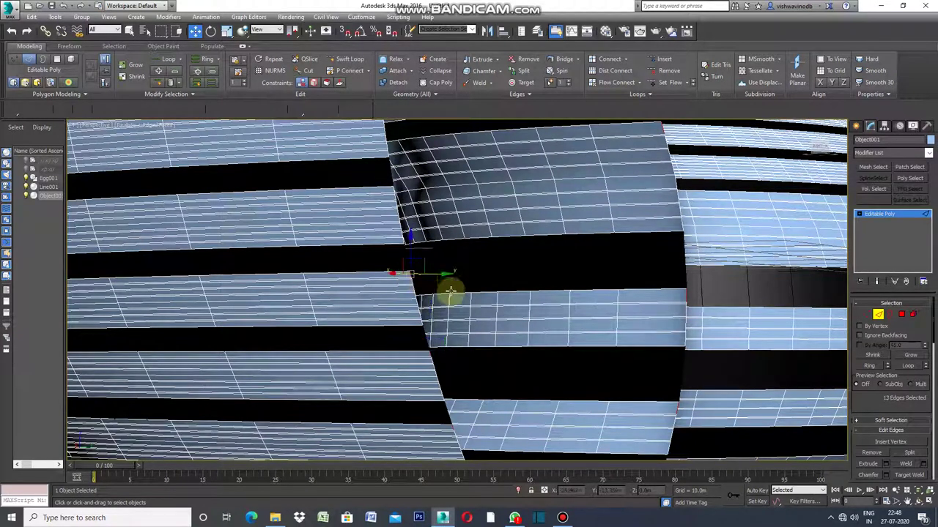
{"action": "left_click", "coordinate": [394, 190], "text": "ctrl"}
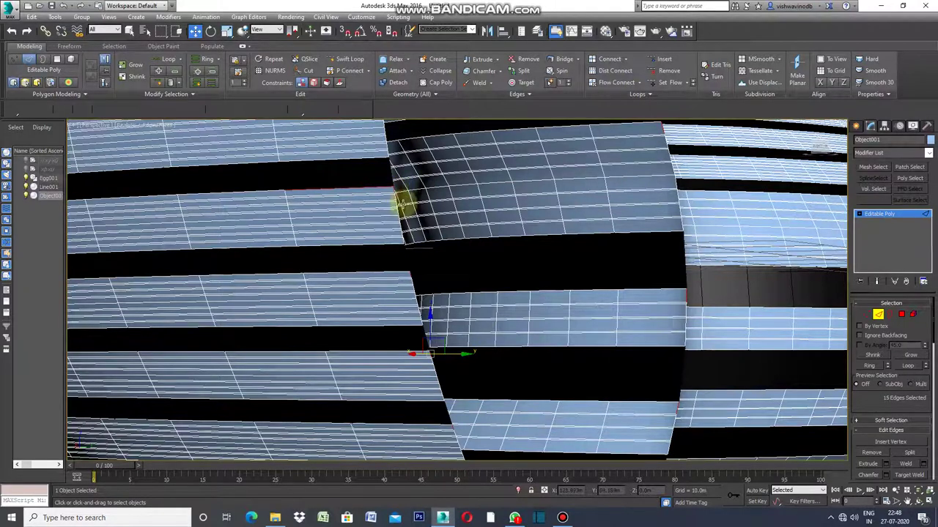
{"action": "left_click", "coordinate": [444, 299], "text": "ctrl"}
{"action": "scroll", "coordinate": [444, 300], "scroll_direction": "down", "scroll_amount": 5}
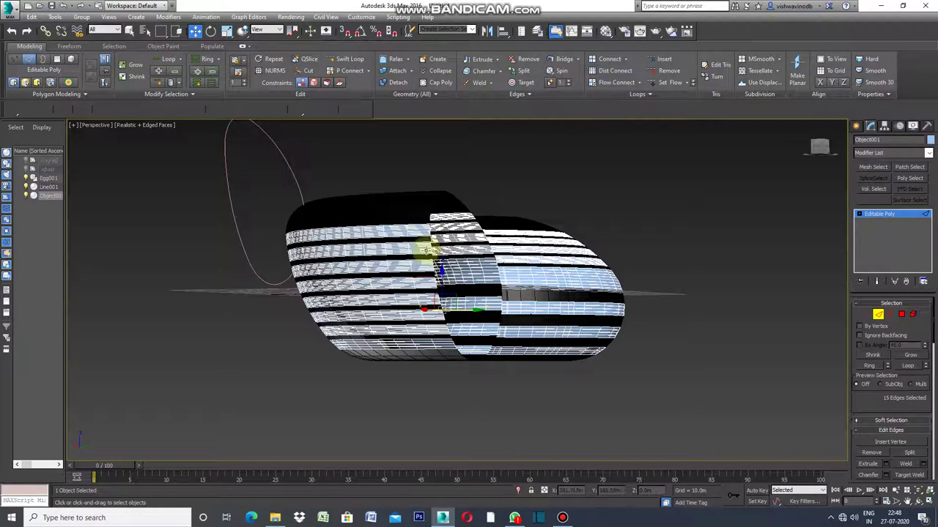
- Pick two more seam end edges on Object001, bringing the selection to 17
{"action": "scroll", "coordinate": [425, 247], "scroll_direction": "up", "scroll_amount": 5}
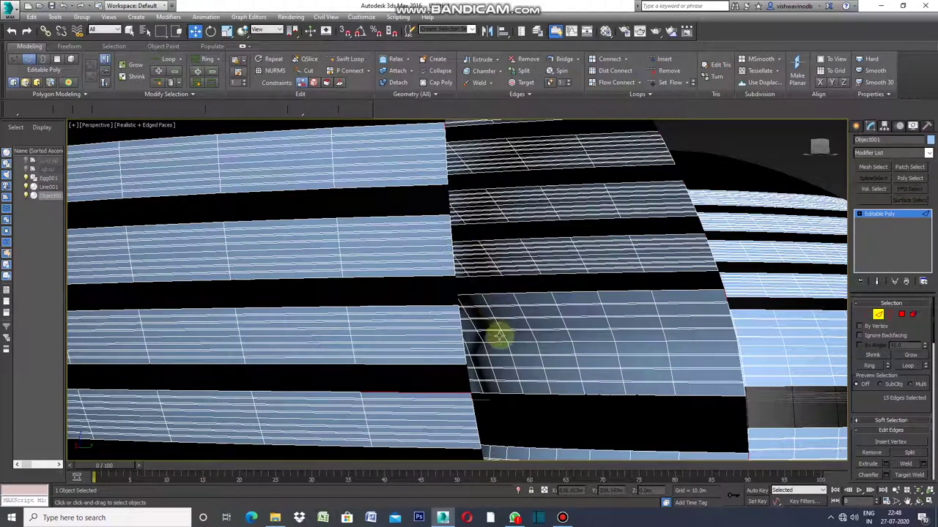
{"action": "left_click", "coordinate": [458, 309], "text": "ctrl"}
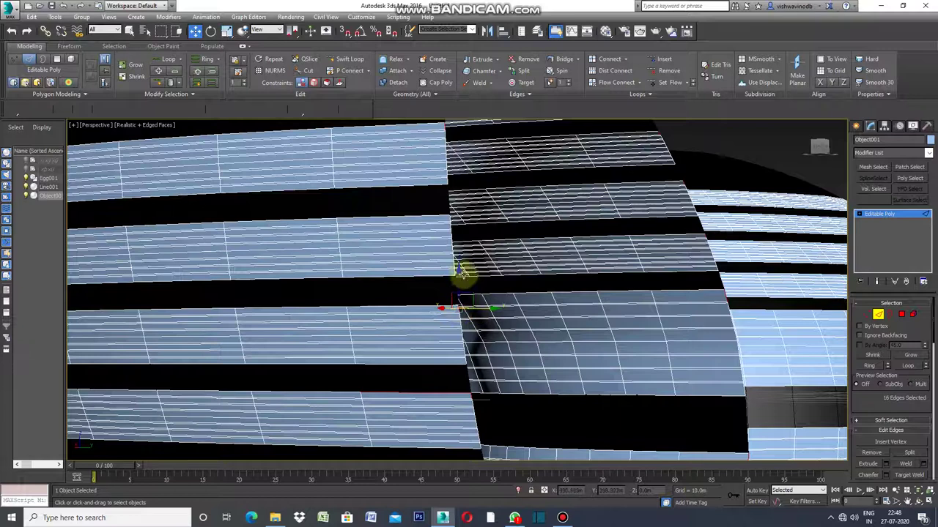
{"action": "left_click", "coordinate": [449, 219], "text": "ctrl"}
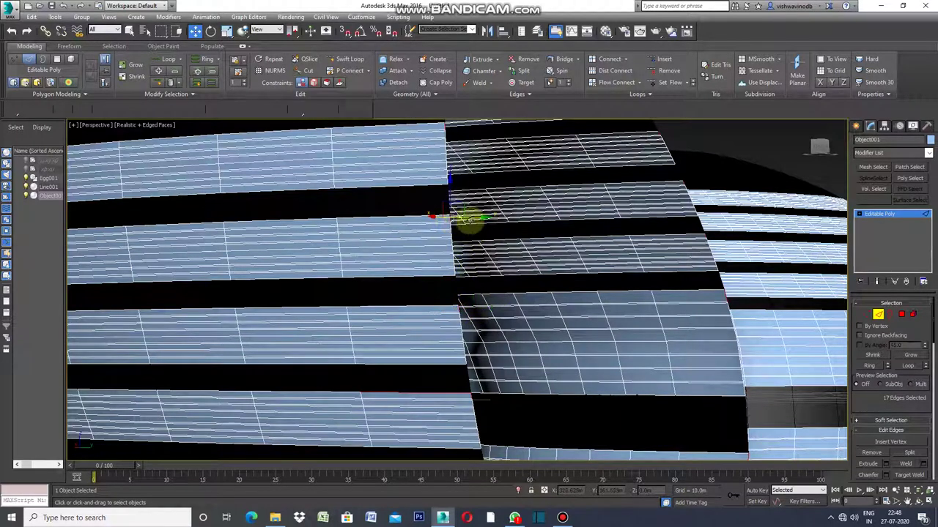
{"action": "left_click", "coordinate": [460, 308], "text": "ctrl"}
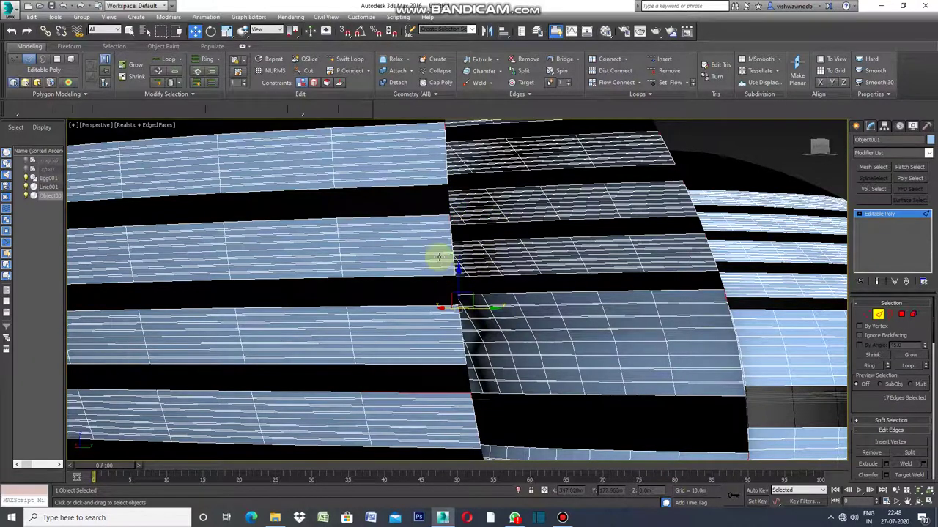
{"action": "scroll", "coordinate": [440, 267], "scroll_direction": "down", "scroll_amount": 5}
{"action": "left_click", "coordinate": [511, 333], "text": "ctrl"}
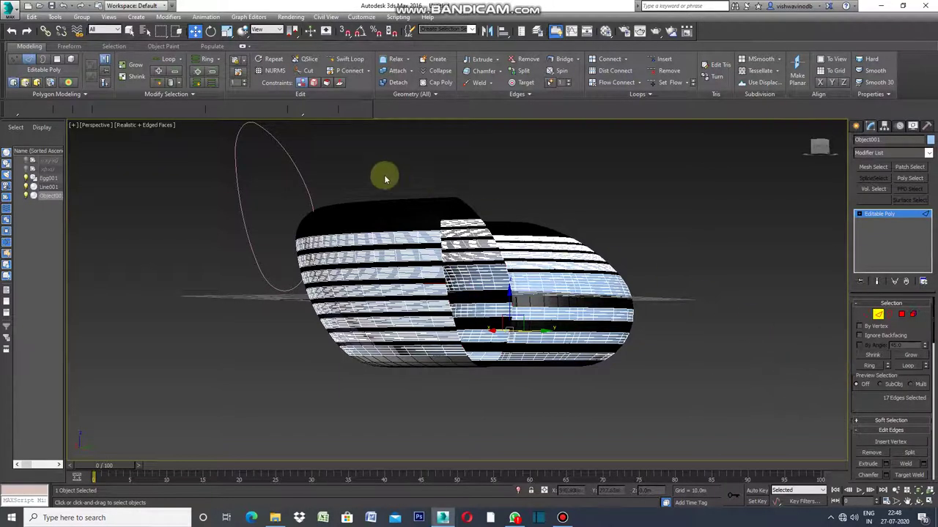
- Grow the 17 picked end edges into full edge loops with Loop, totalling 144 edges
{"action": "left_click", "coordinate": [182, 83]}
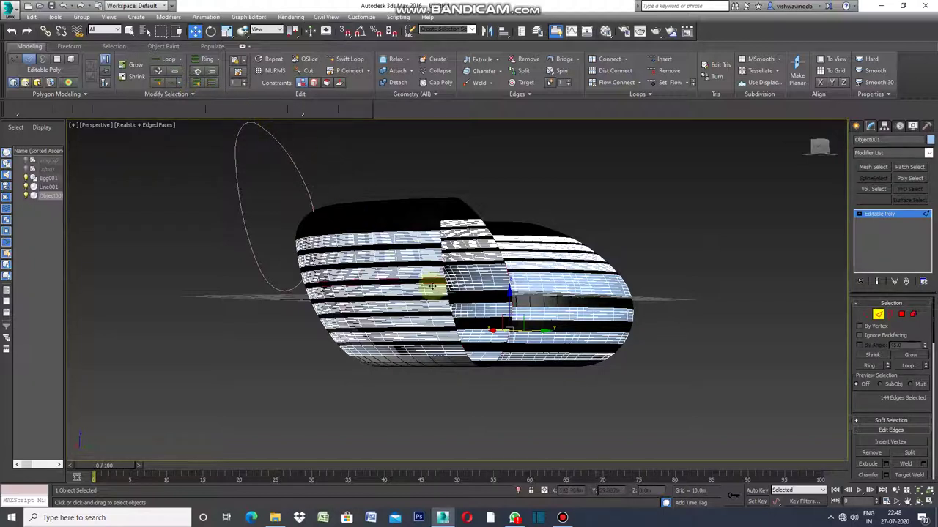
{"action": "scroll", "coordinate": [433, 285], "scroll_direction": "up", "scroll_amount": 2}
{"action": "scroll", "coordinate": [440, 271], "scroll_direction": "up", "scroll_amount": 2}
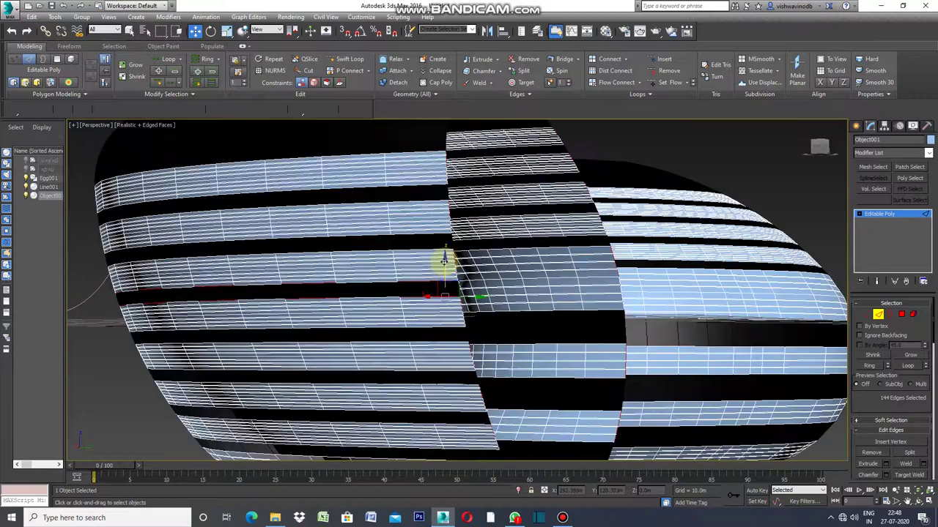
{"action": "scroll", "coordinate": [438, 187], "scroll_direction": "up", "scroll_amount": 2}
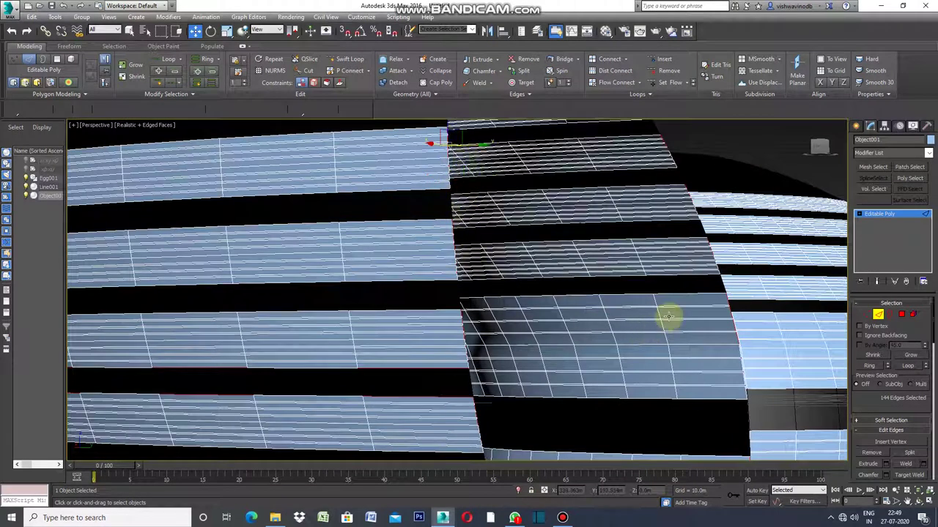
{"action": "left_click", "coordinate": [731, 370]}
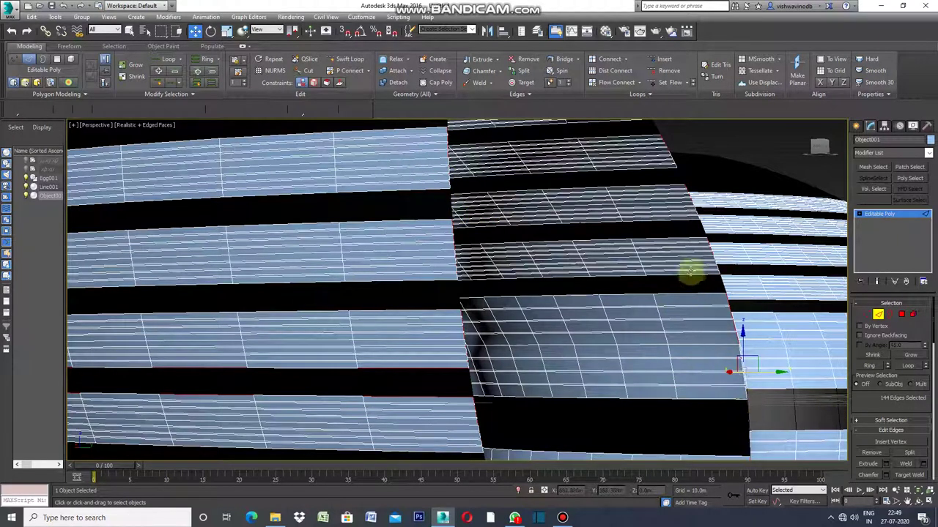
{"action": "scroll", "coordinate": [691, 223], "scroll_direction": "up", "scroll_amount": 2}
{"action": "scroll", "coordinate": [675, 221], "scroll_direction": "down", "scroll_amount": 2}
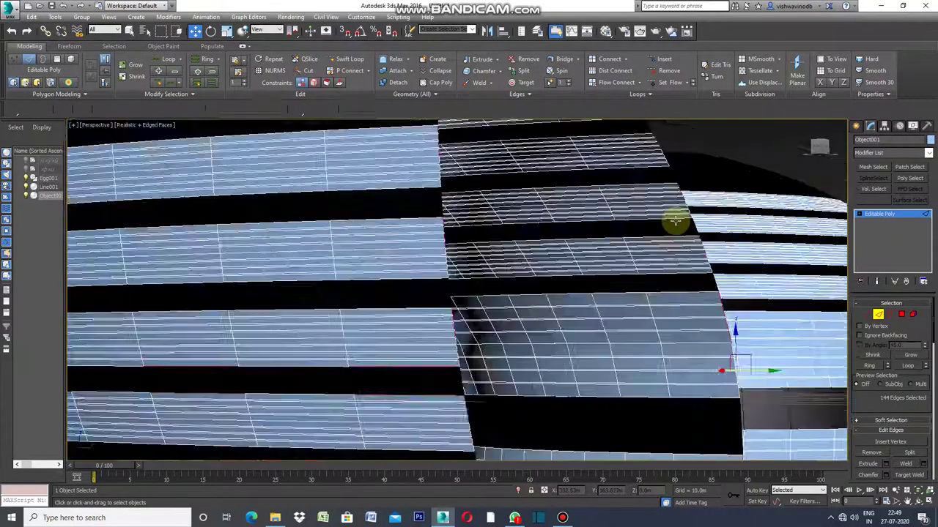
{"action": "left_click", "coordinate": [441, 170]}
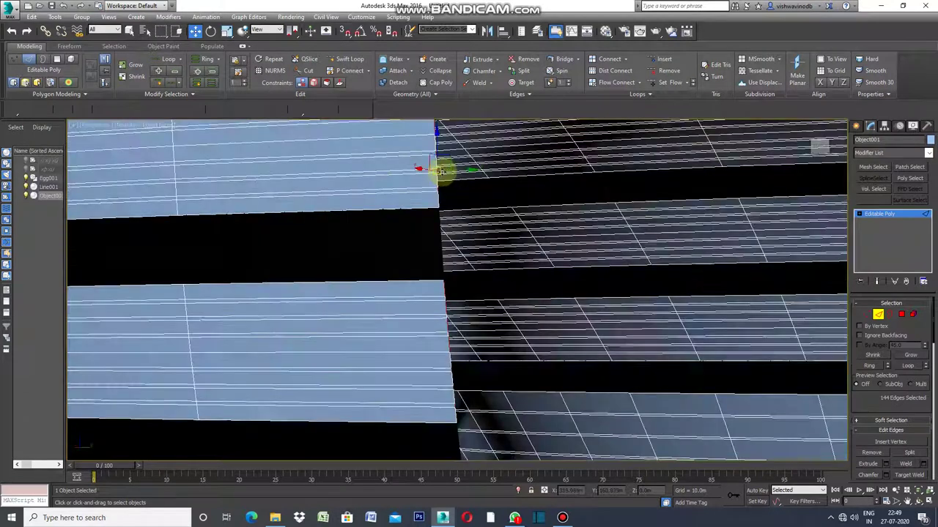
{"action": "scroll", "coordinate": [446, 168], "scroll_direction": "up", "scroll_amount": 2}
{"action": "scroll", "coordinate": [458, 192], "scroll_direction": "down", "scroll_amount": 2}
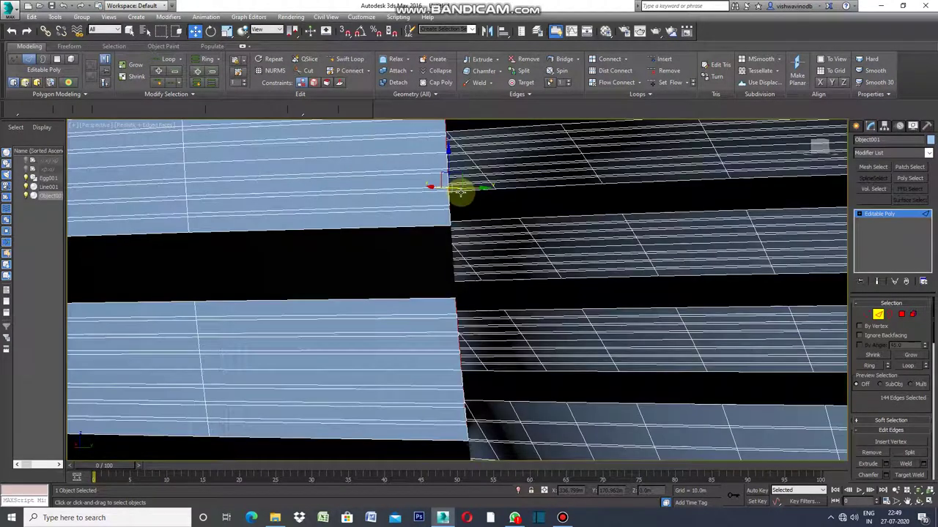
- Expand the loops to 7700 edges with Ring, then convert them to 7060 band polygons
{"action": "left_click", "coordinate": [869, 365]}
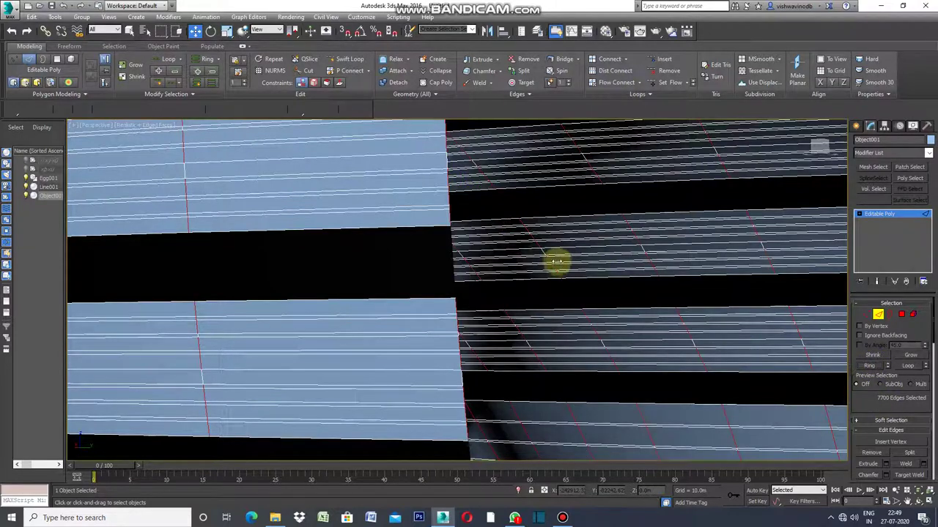
{"action": "scroll", "coordinate": [544, 249], "scroll_direction": "down", "scroll_amount": 2}
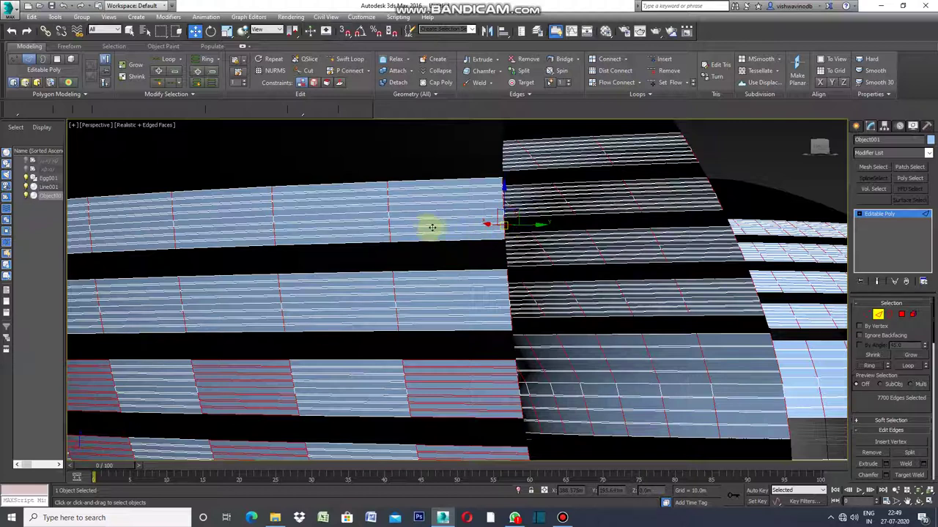
{"action": "scroll", "coordinate": [440, 227], "scroll_direction": "down", "scroll_amount": 3}
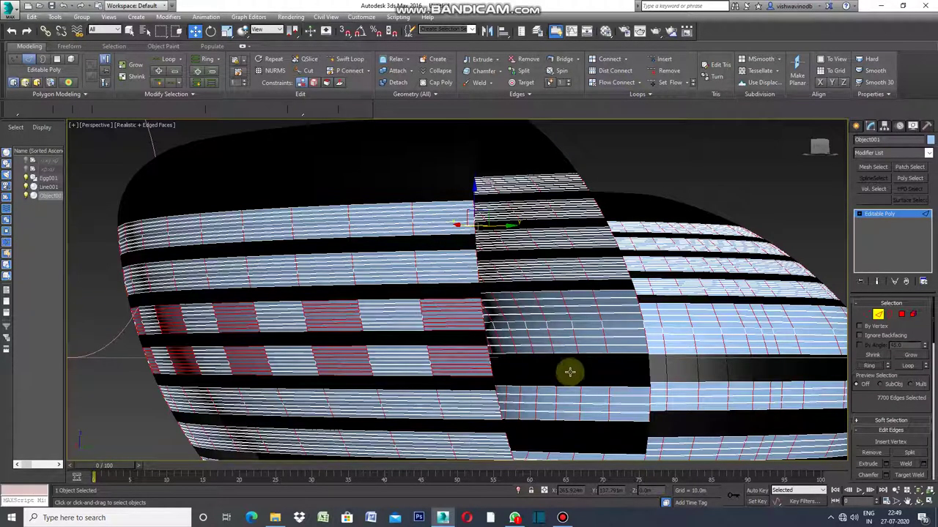
{"action": "left_click", "coordinate": [561, 352]}
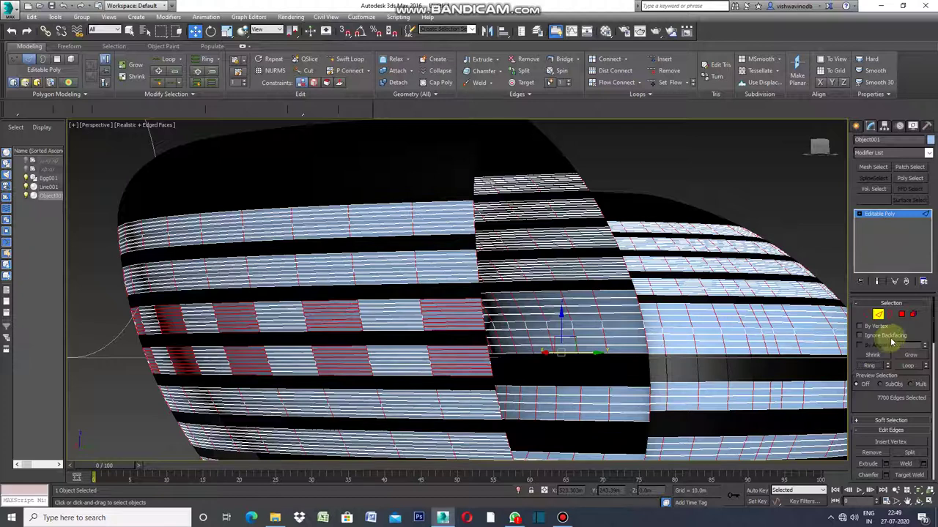
{"action": "left_click", "coordinate": [902, 315]}
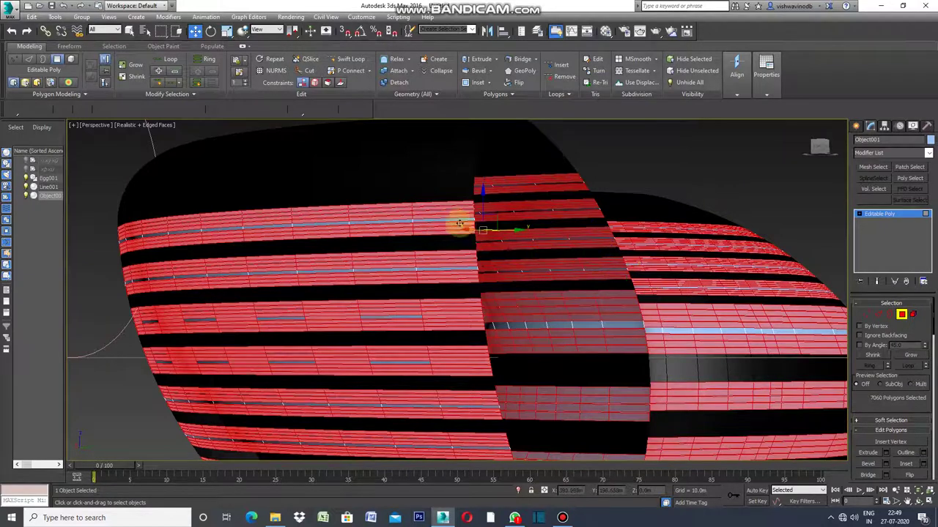
- Frame the selected band polygons and detach them as a new object named Object002
{"action": "scroll", "coordinate": [456, 218], "scroll_direction": "up", "scroll_amount": 2}
{"action": "scroll", "coordinate": [460, 211], "scroll_direction": "up", "scroll_amount": 2}
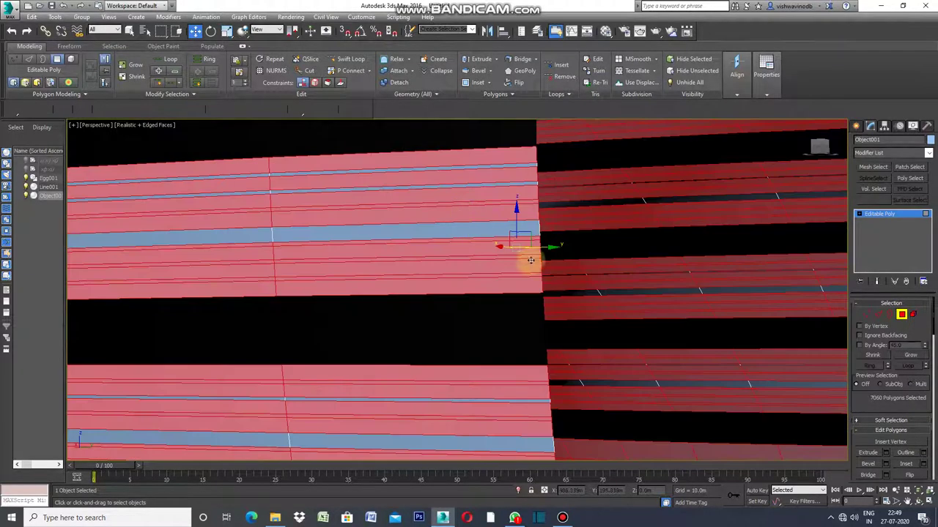
{"action": "key", "text": "z"}
{"action": "left_click_drag", "start_coordinate": [933, 327], "coordinate": [934, 375]}
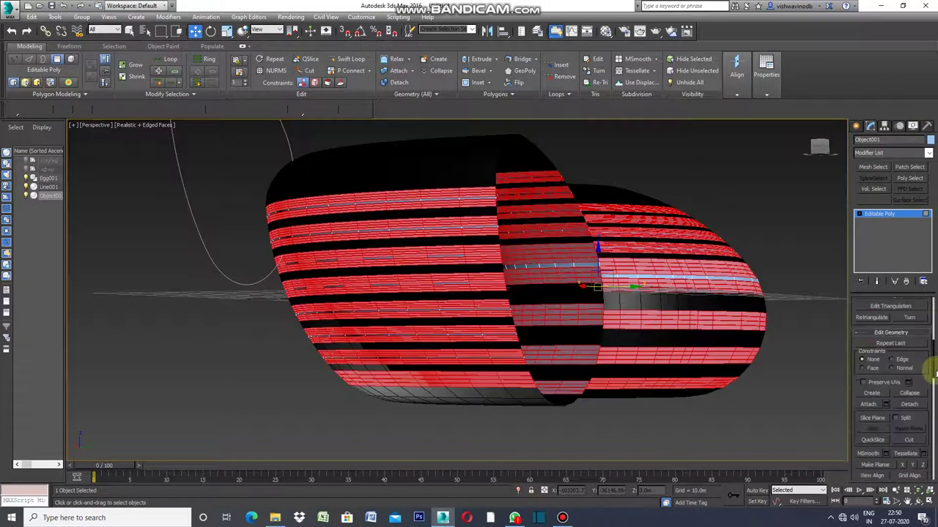
{"action": "left_click", "coordinate": [910, 373]}
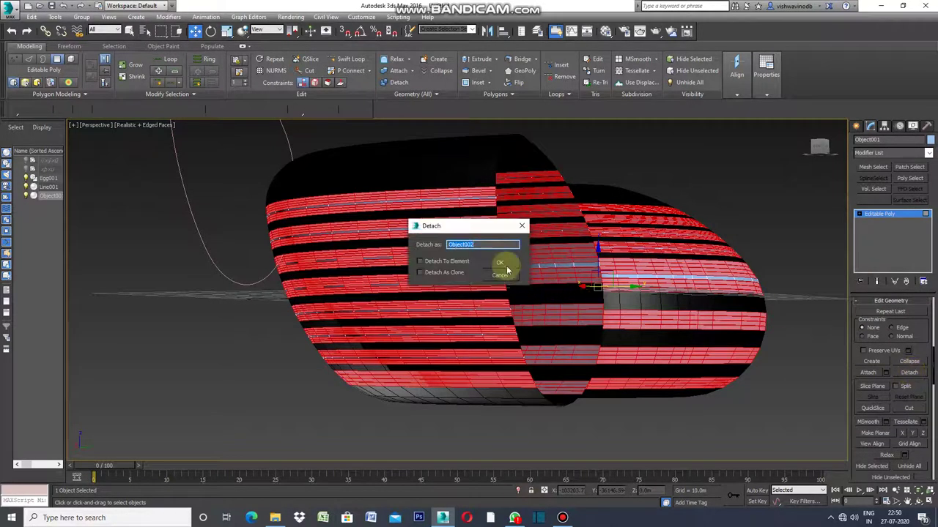
{"action": "left_click", "coordinate": [500, 262]}
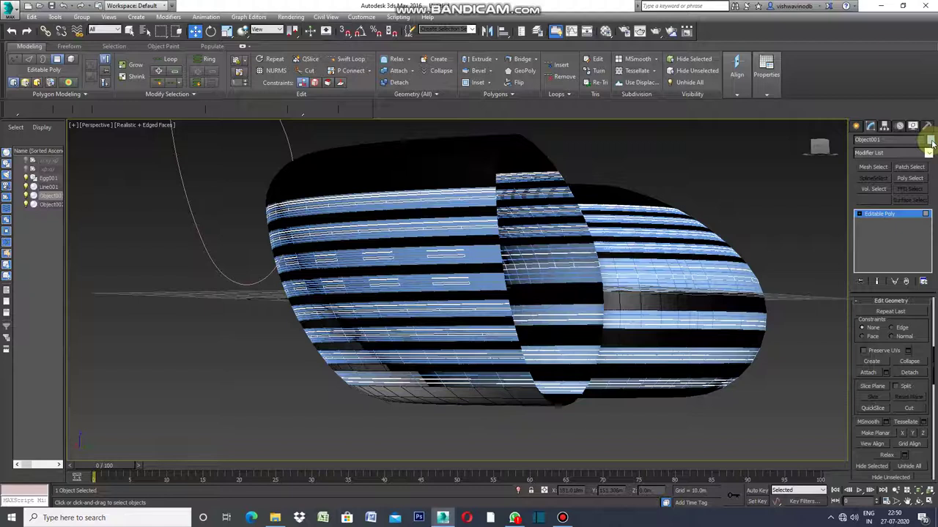
- Set Object001's object colour to black
{"action": "left_click", "coordinate": [931, 140]}
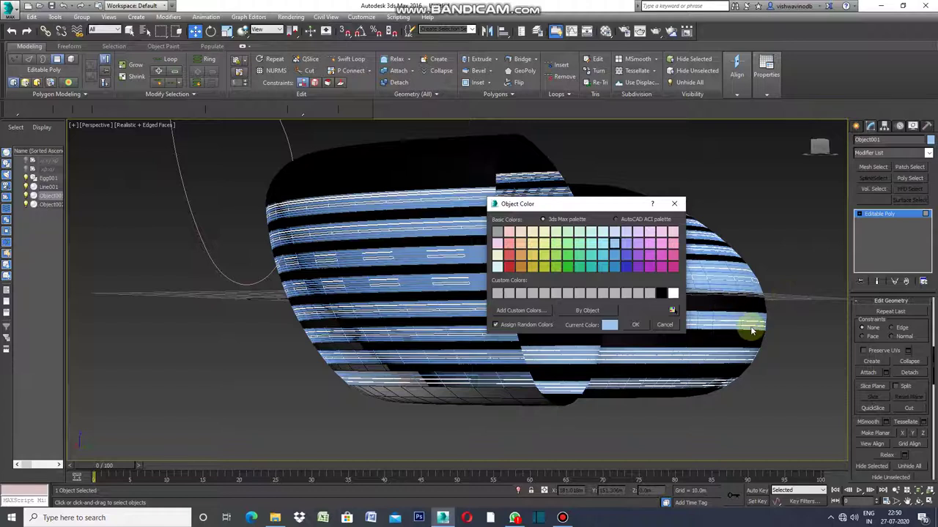
{"action": "left_click", "coordinate": [636, 325]}
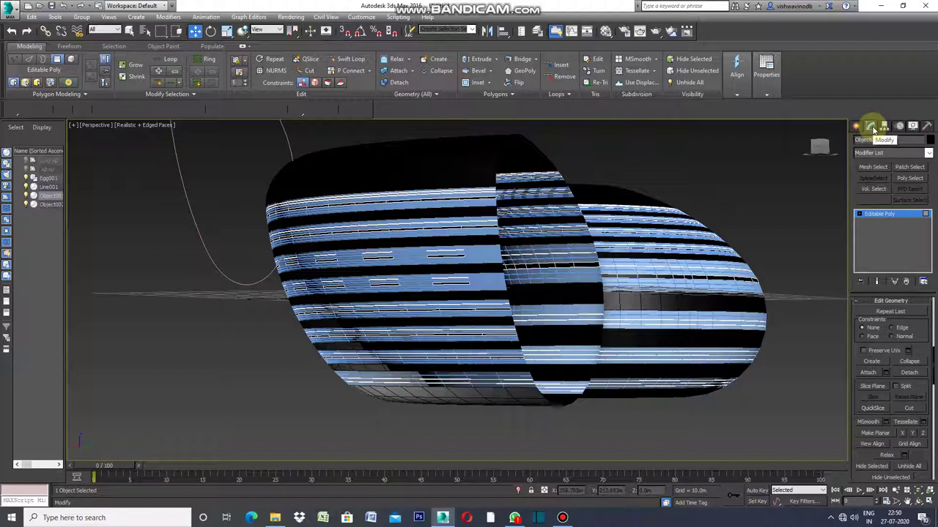
- Add a Shell modifier with 1.0m outer amount, then deselect everything
{"action": "left_click", "coordinate": [928, 153]}
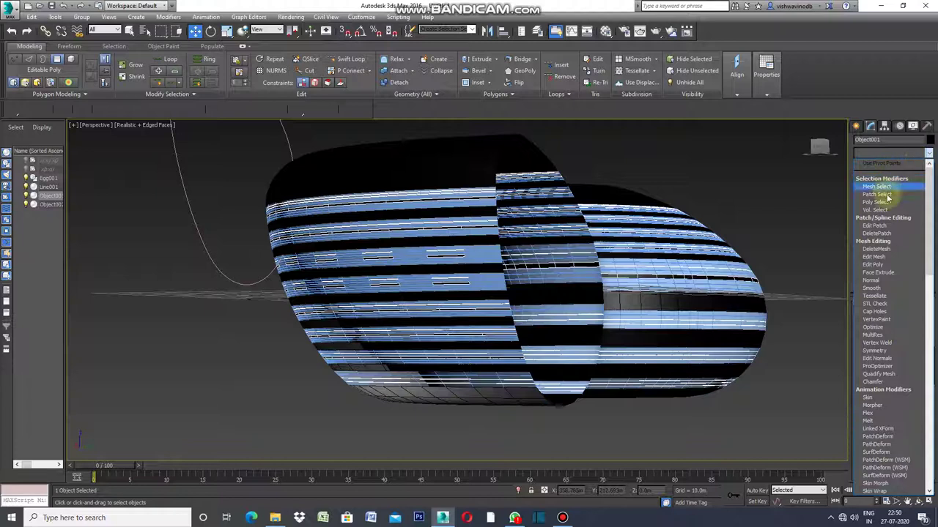
{"action": "left_click_drag", "start_coordinate": [930, 220], "coordinate": [929, 394]}
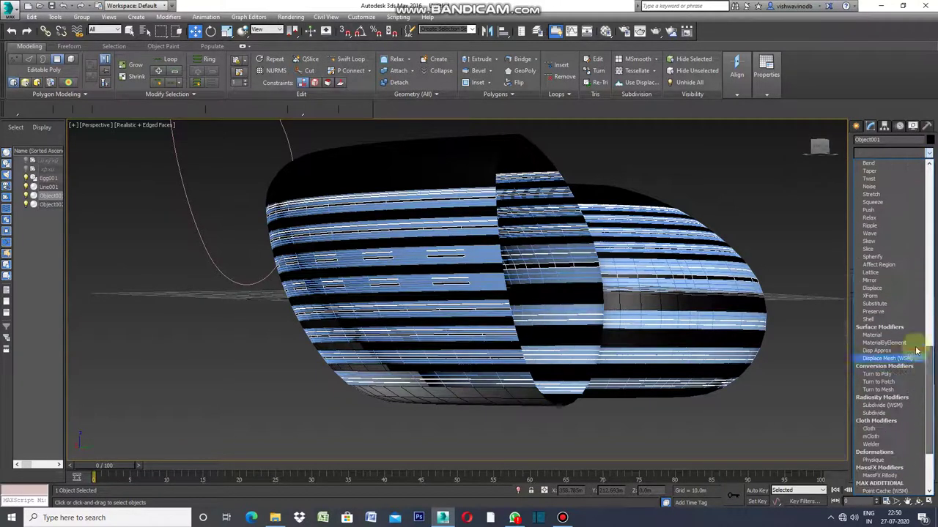
{"action": "left_click", "coordinate": [874, 320]}
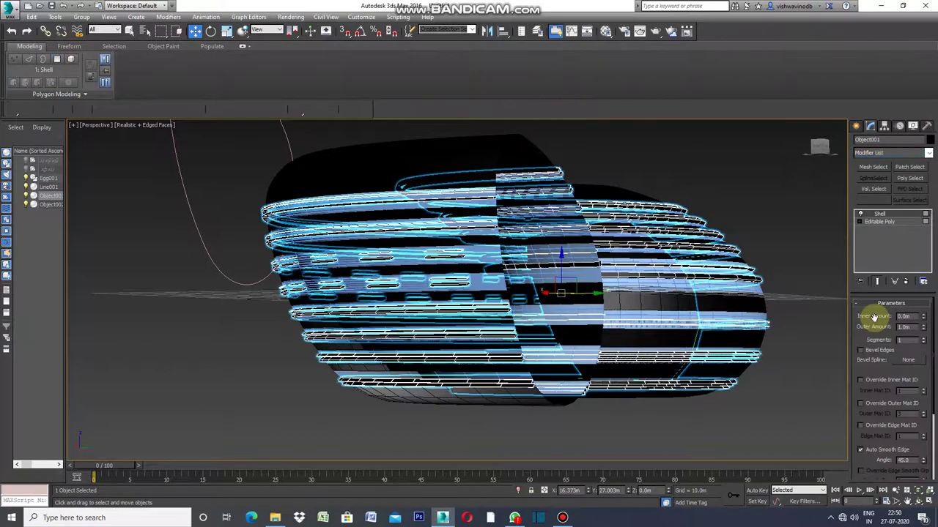
{"action": "left_click", "coordinate": [831, 324]}
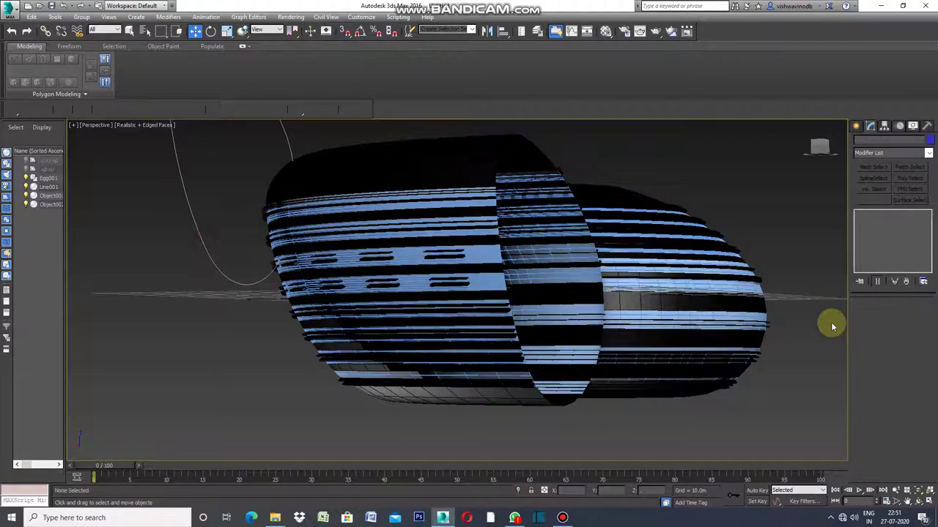